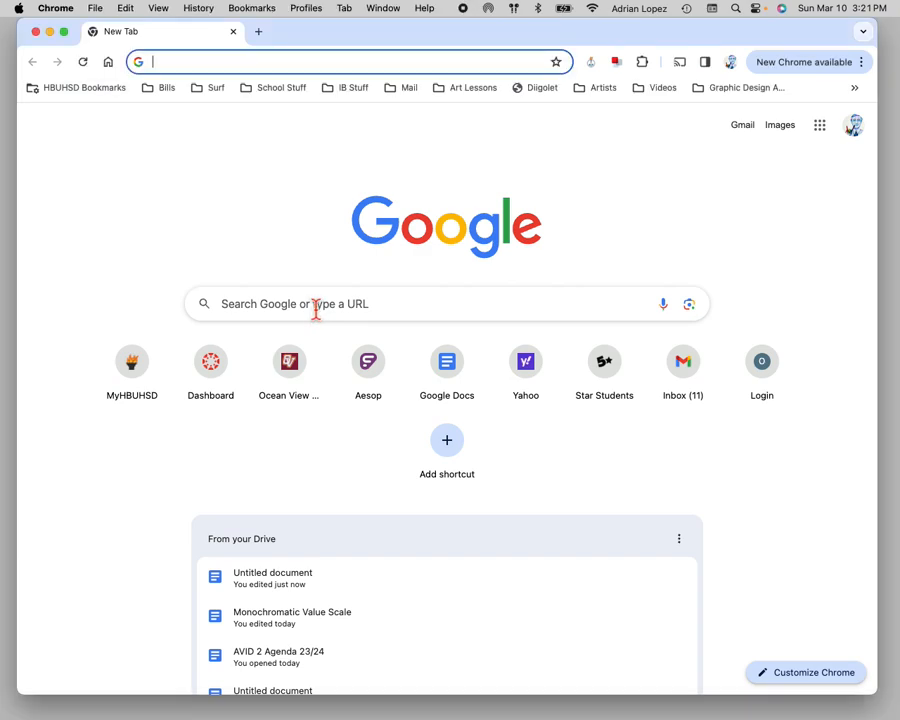
Step: Search Google Images for "beach toys"
text(beach ti)
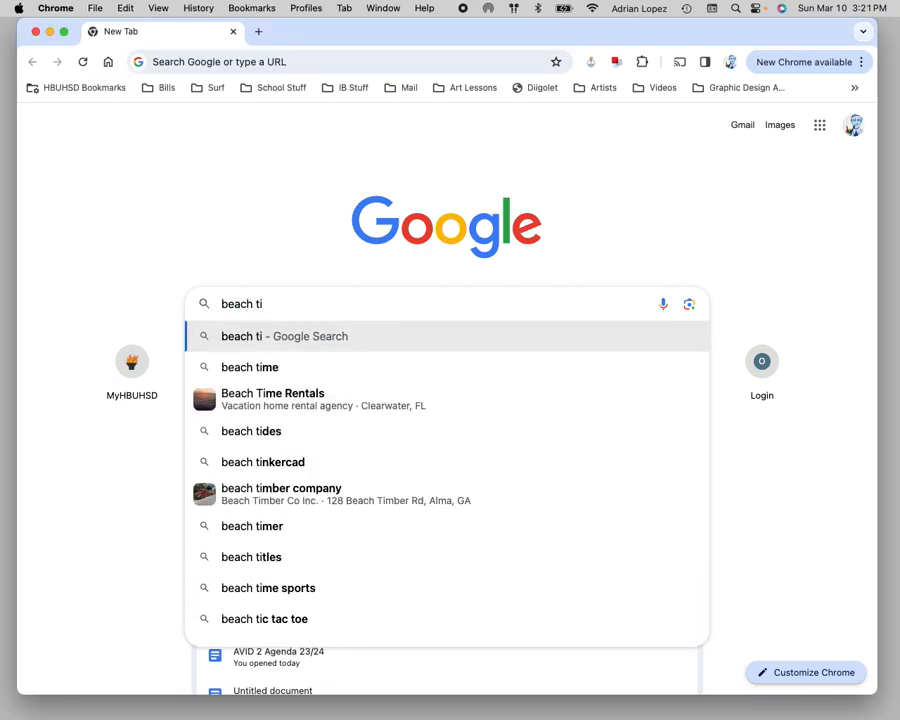
key(BackSpace)
text(oys)
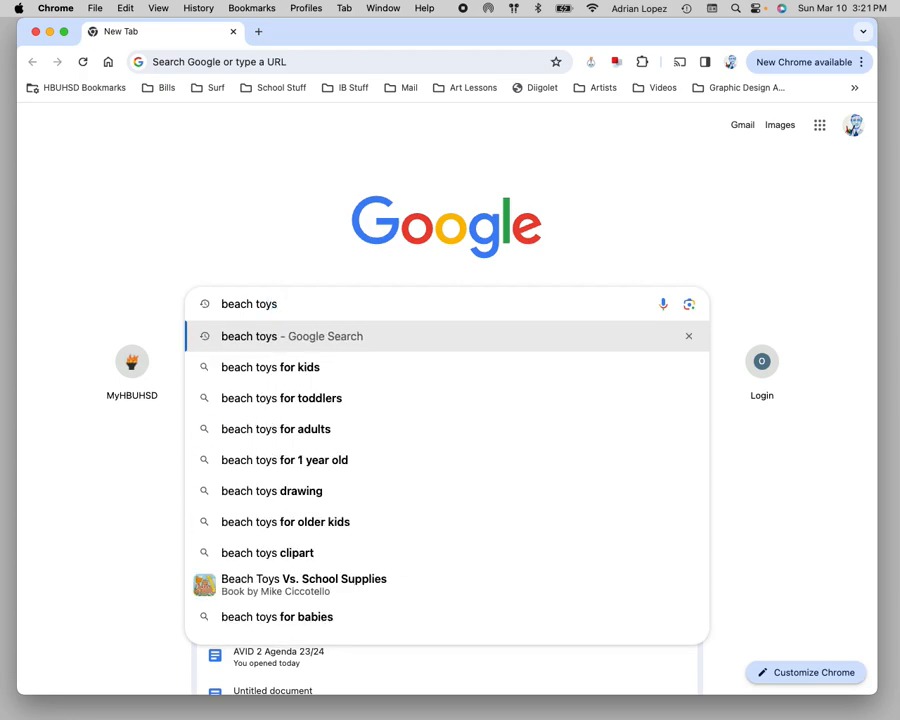
key(Return)
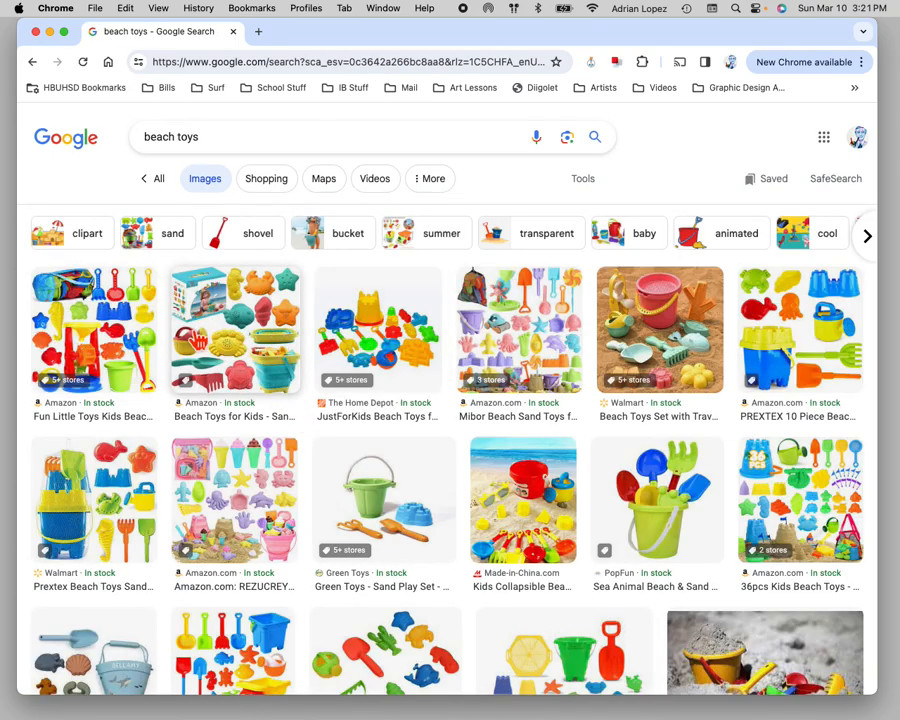
Step: Find the photo of an orange bucket and blue spade on sand among the image results and open its PhotoDune source page
scroll(221, 360, down, 4)
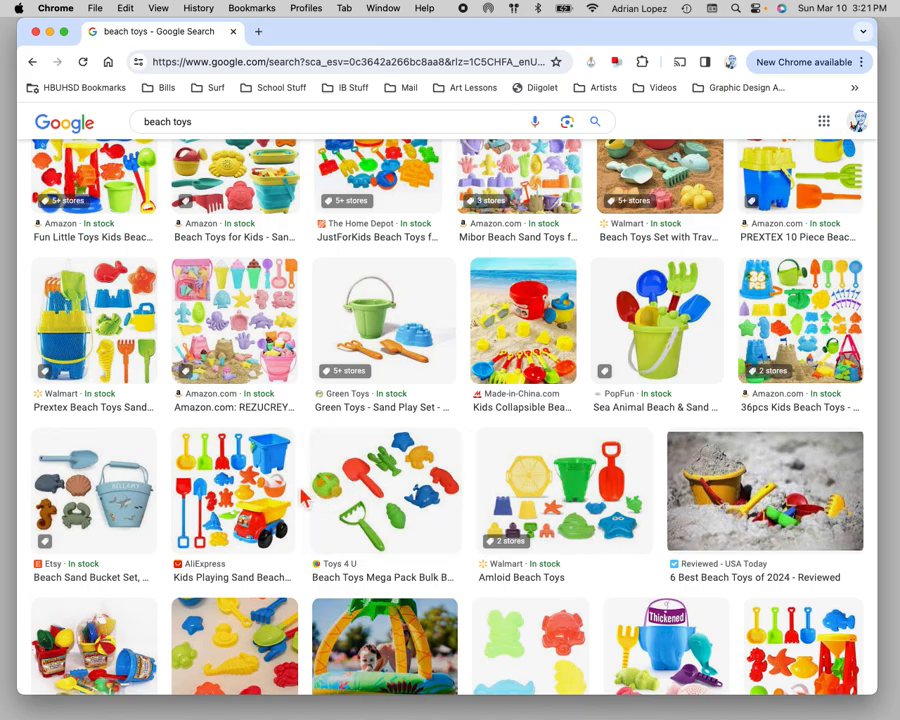
scroll(302, 488, down, 3)
scroll(302, 495, down, 5)
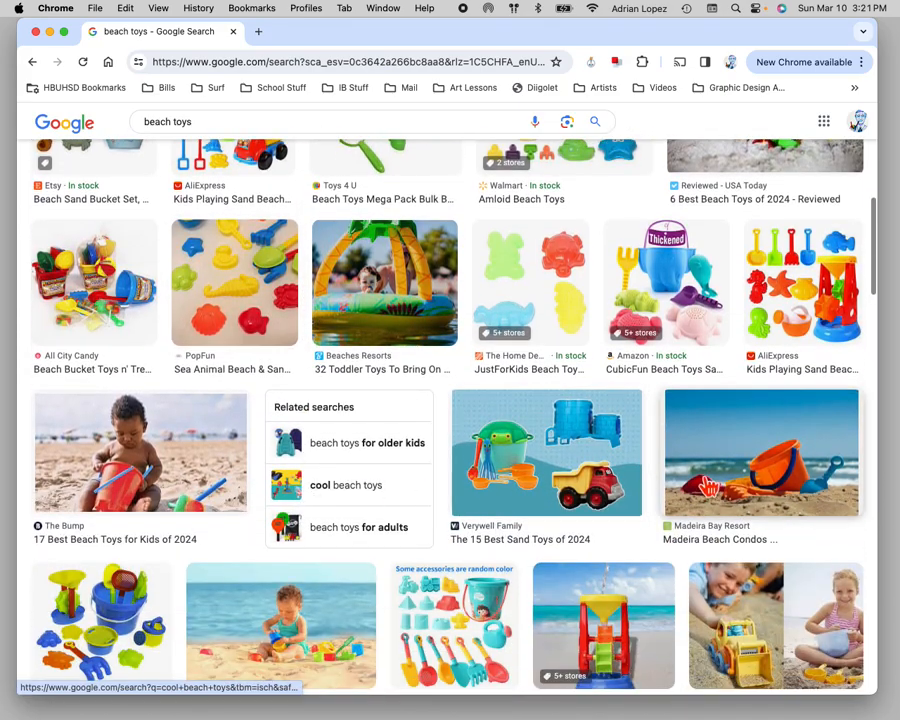
scroll(768, 488, down, 5)
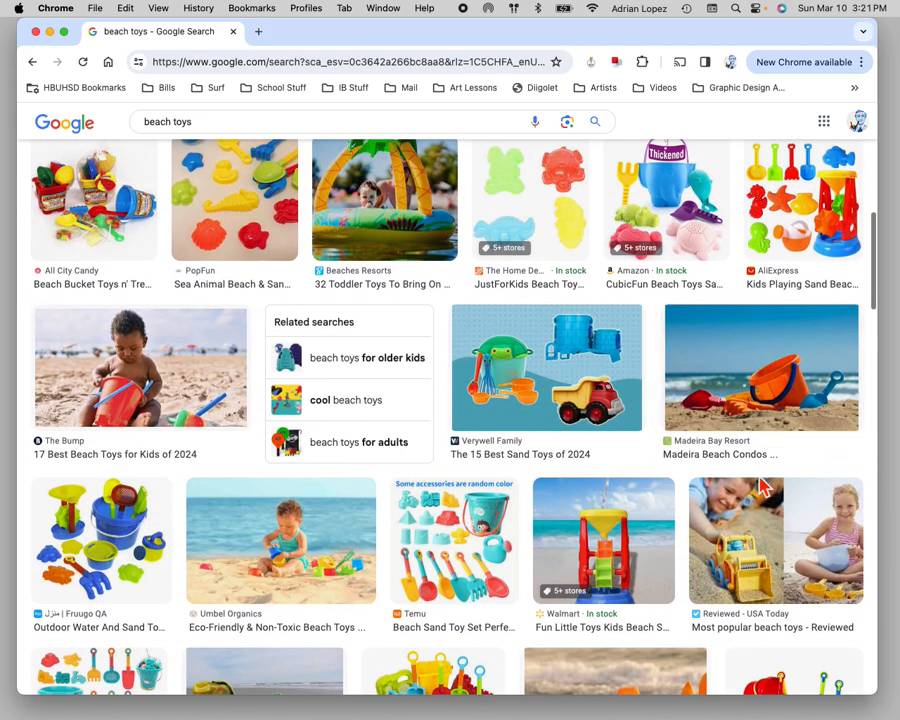
scroll(762, 486, down, 7)
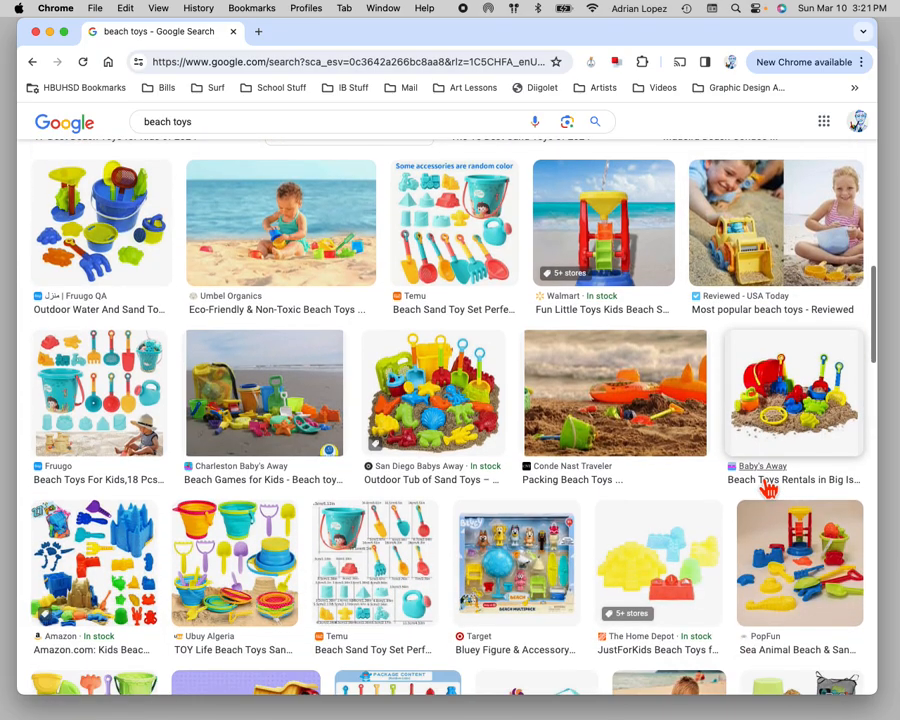
scroll(768, 488, down, 8)
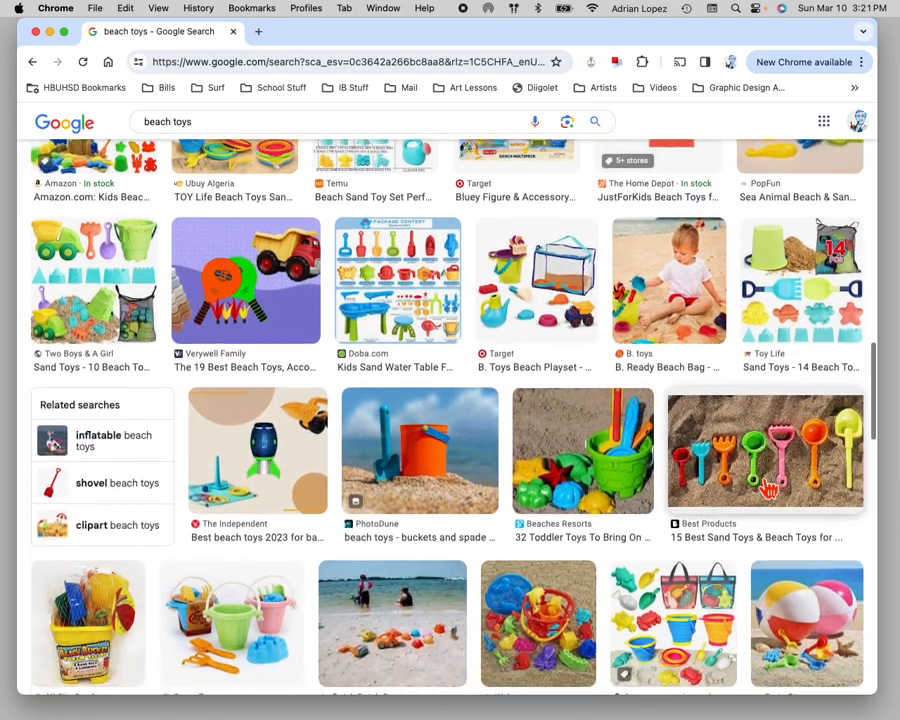
scroll(455, 300, down, 1)
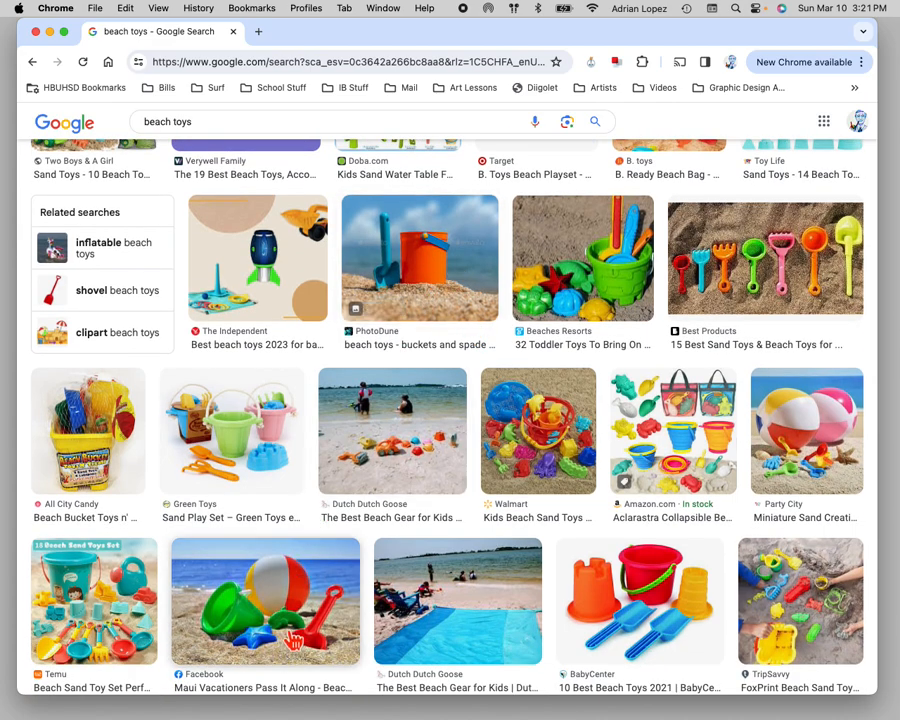
click(440, 287)
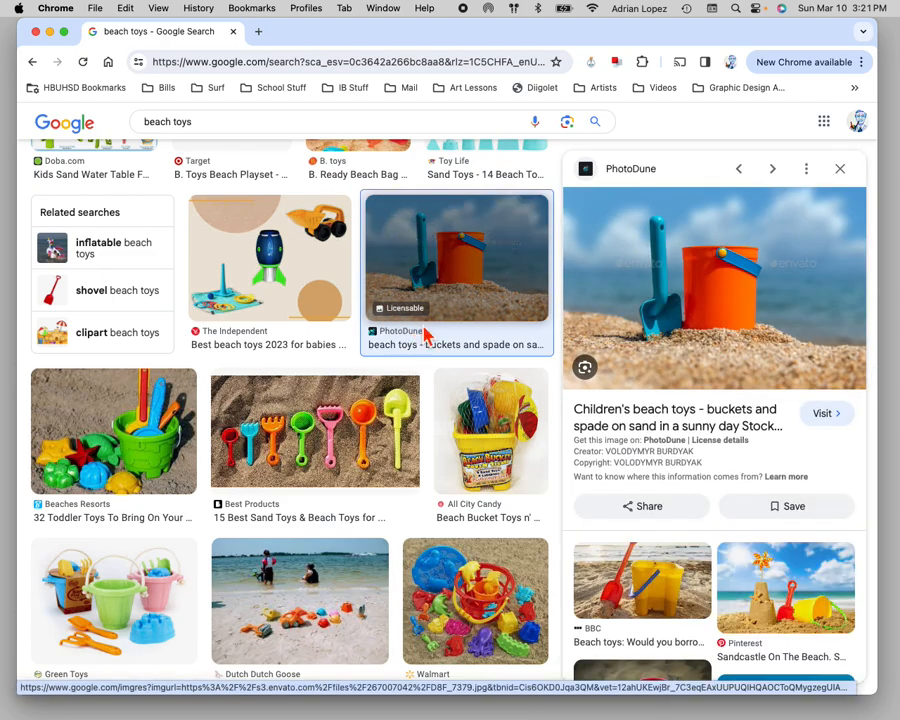
click(722, 304)
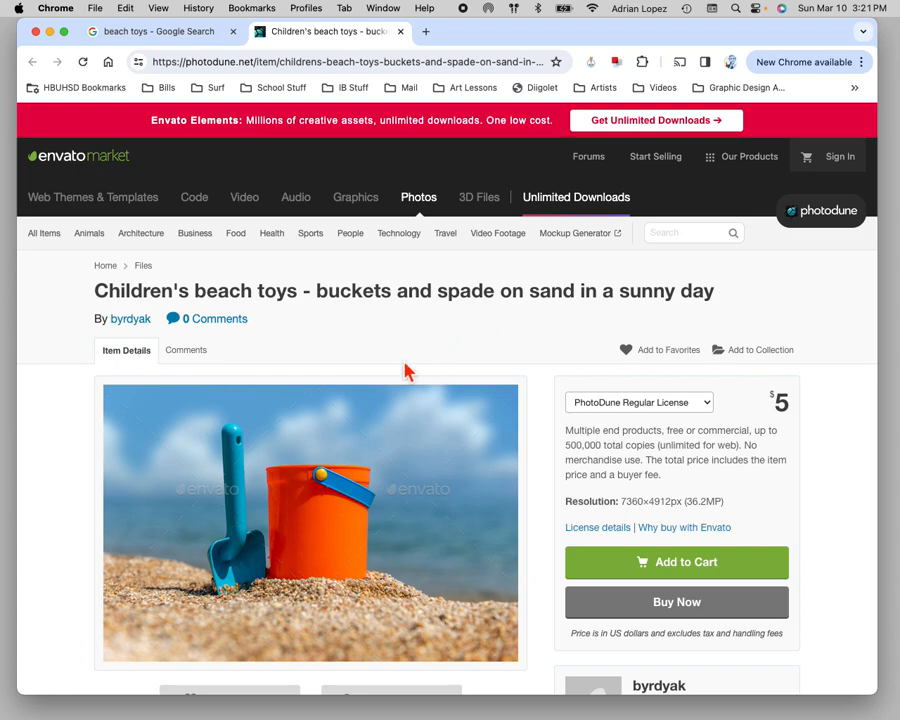
Step: Open the bucket and spade photo in its own browser tab and copy the image
scroll(405, 372, down, 2)
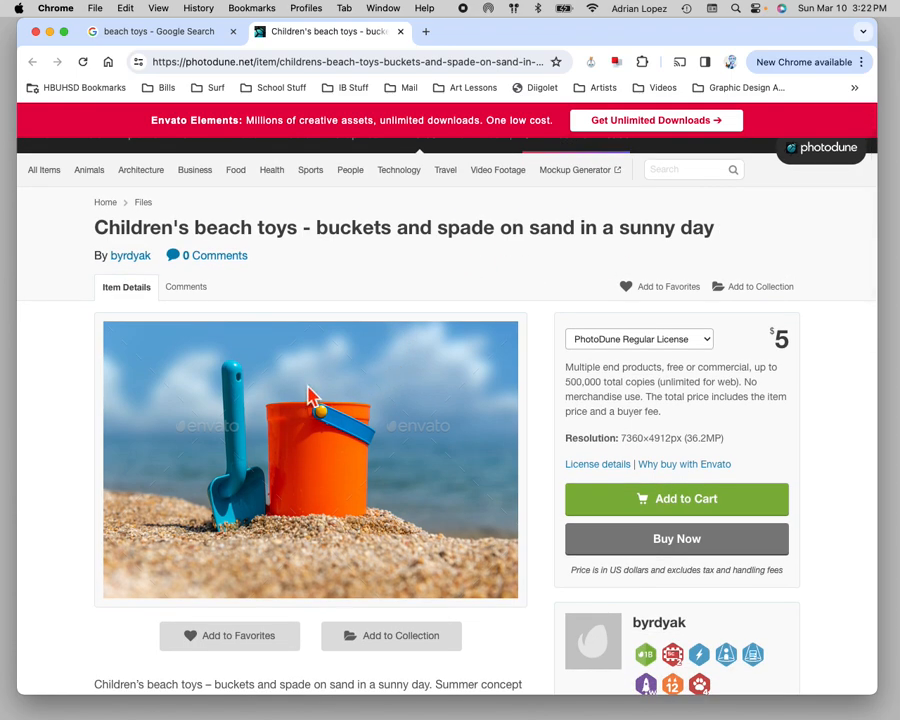
right_click(310, 395)
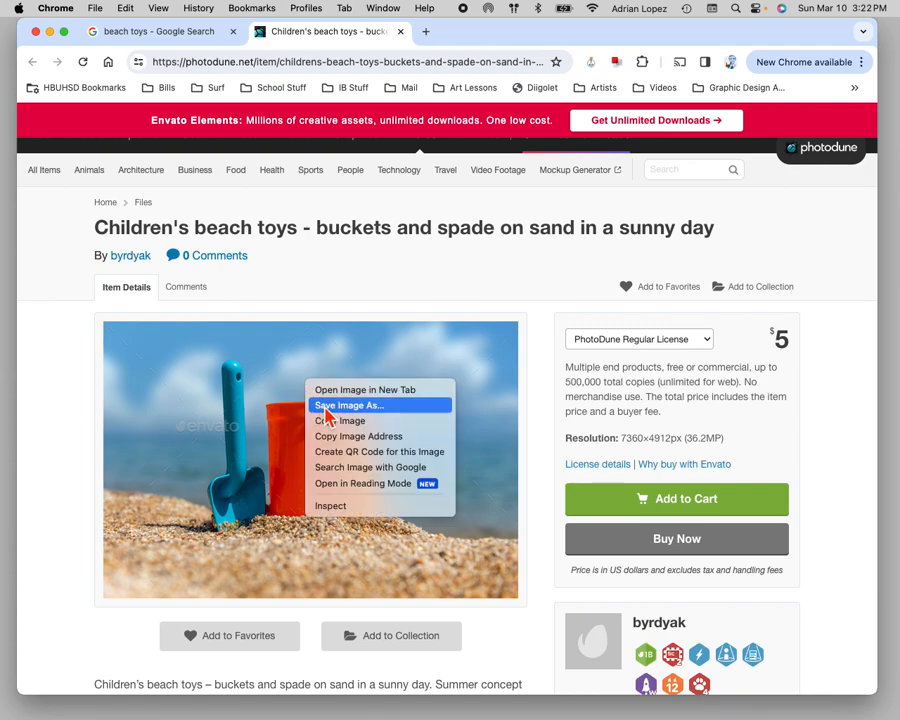
click(395, 392)
click(502, 31)
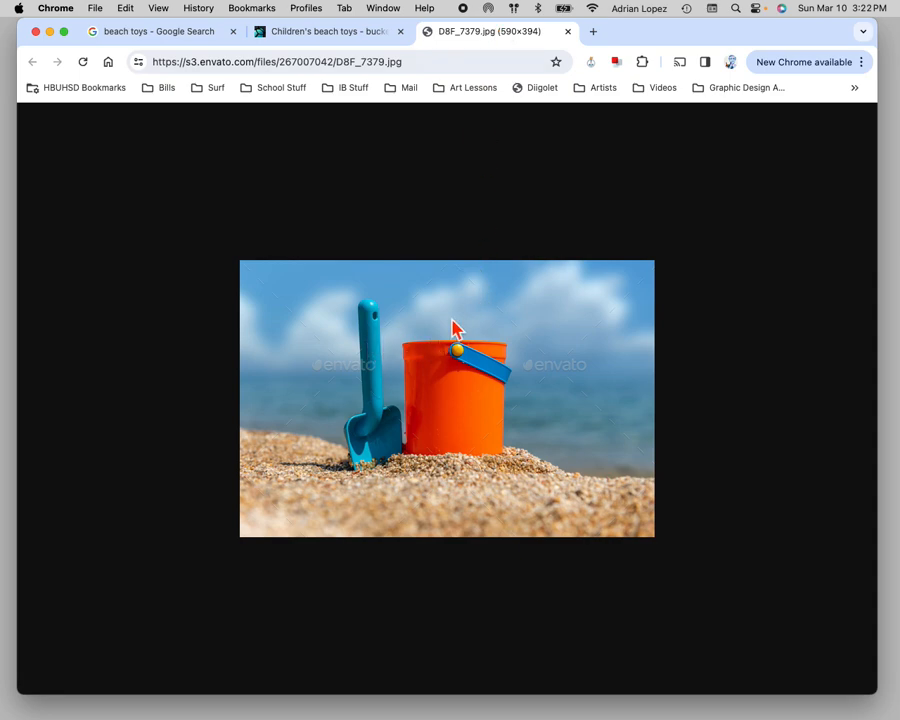
right_click(452, 322)
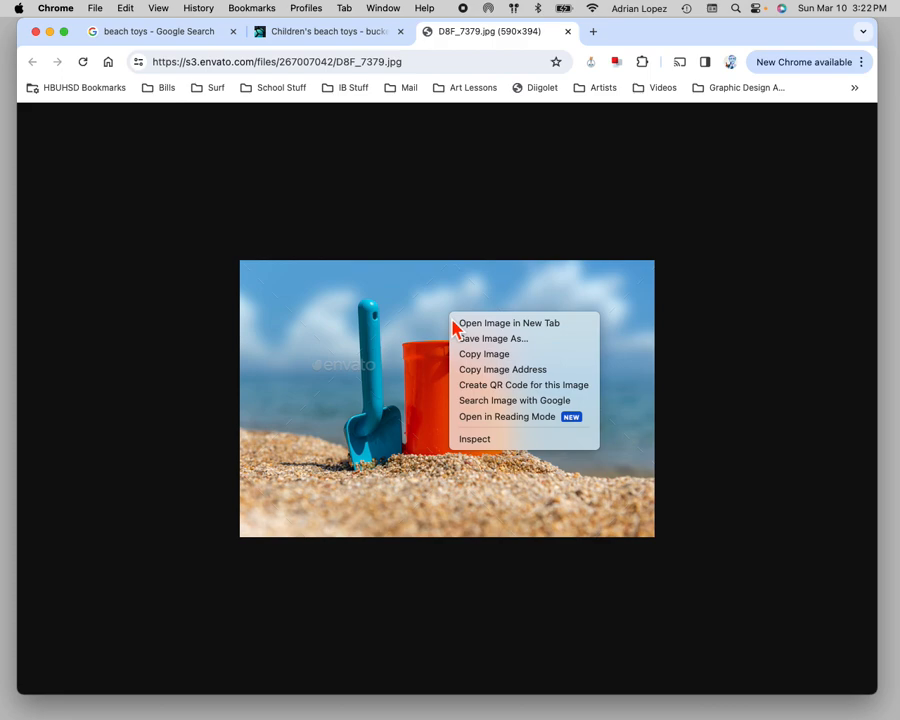
click(514, 358)
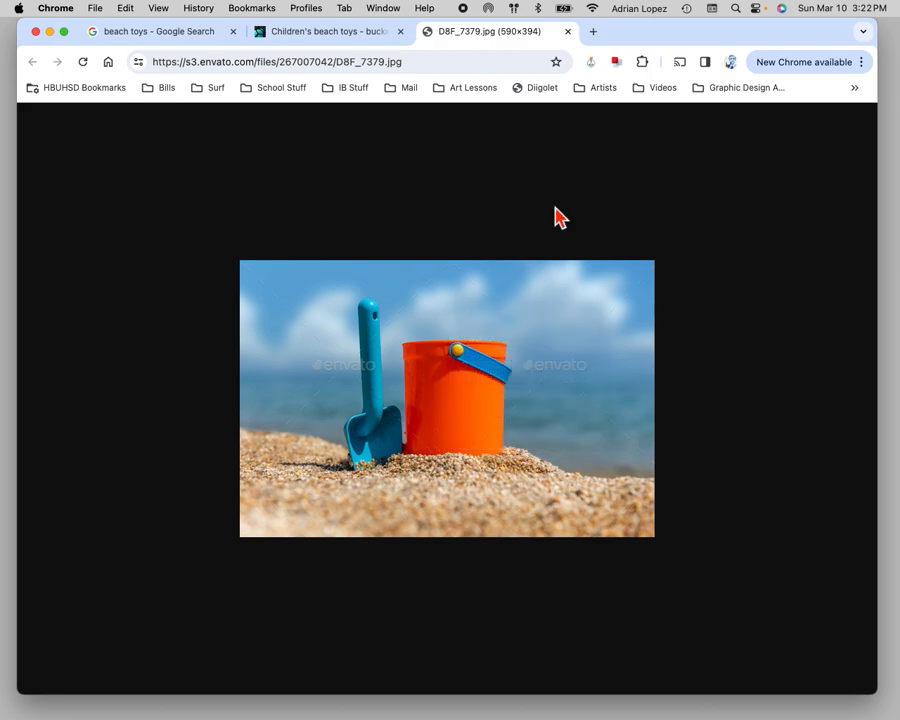
Step: Open Google Docs in a new browser tab and create a blank document
click(596, 36)
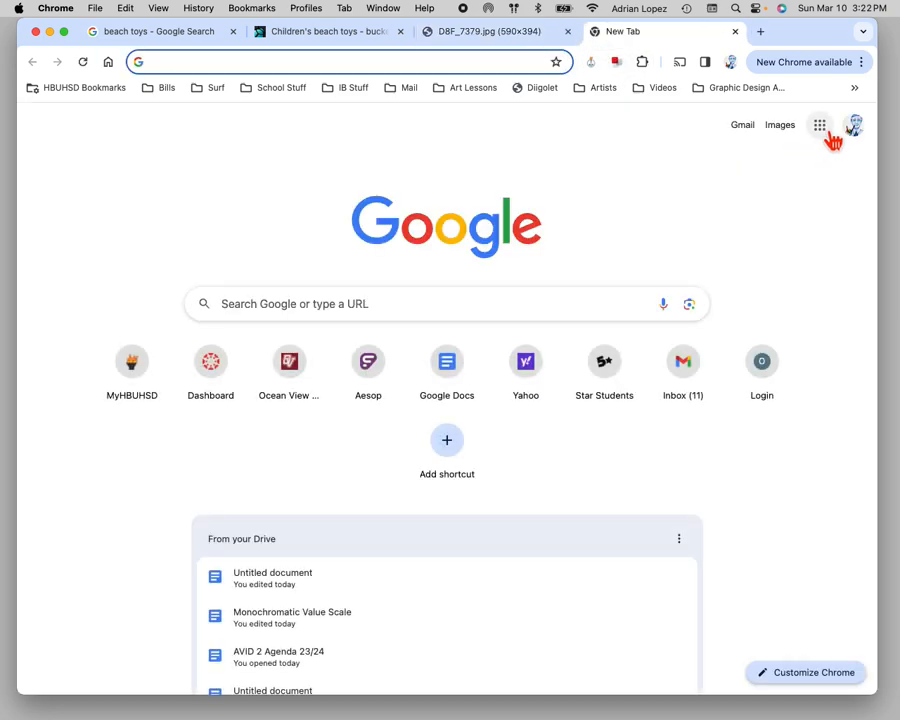
click(820, 126)
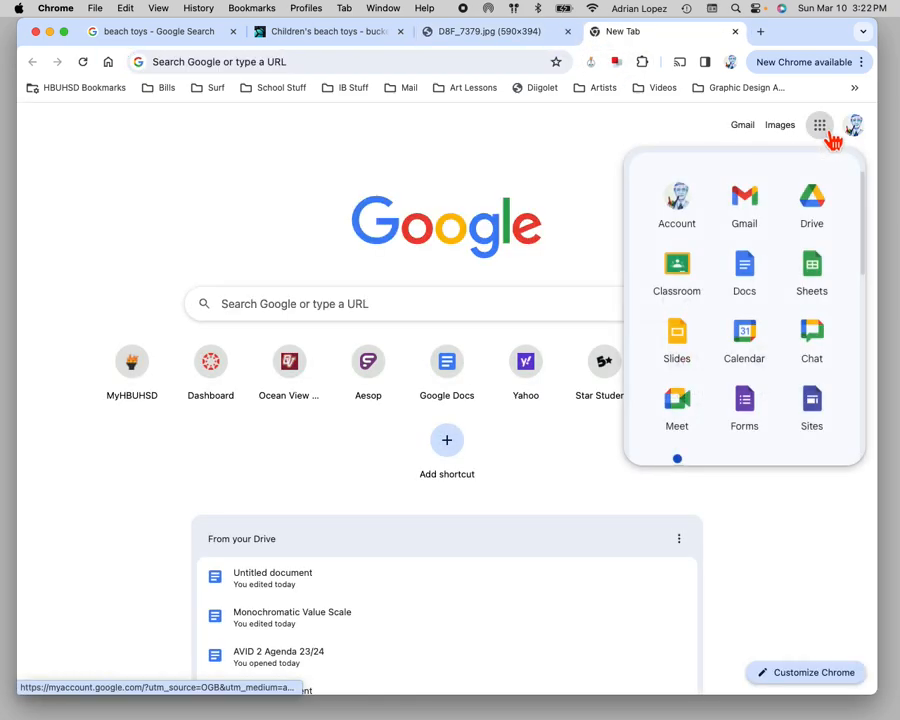
click(745, 272)
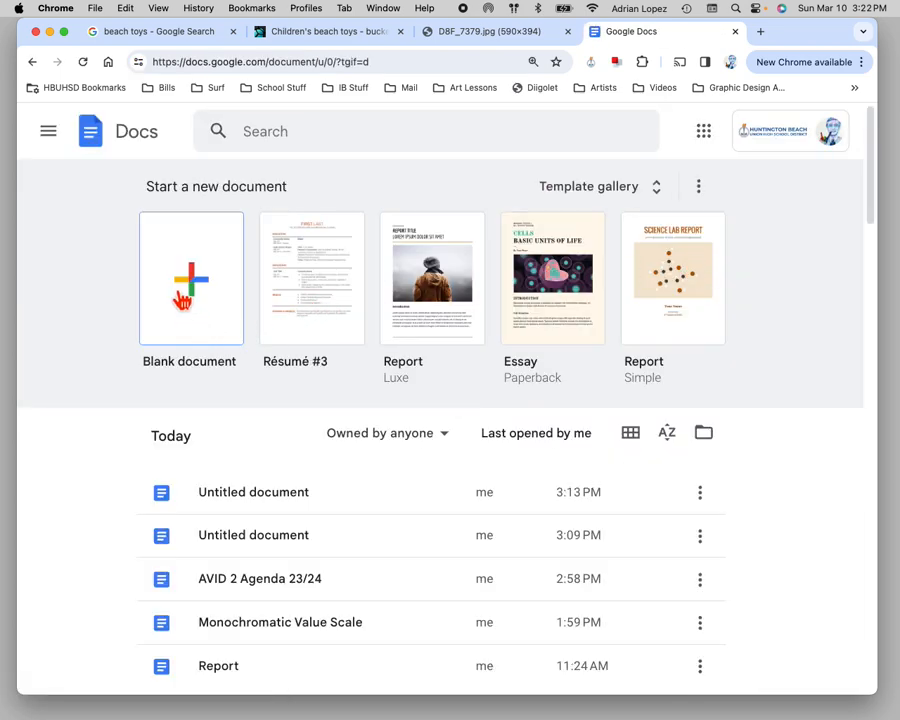
click(193, 289)
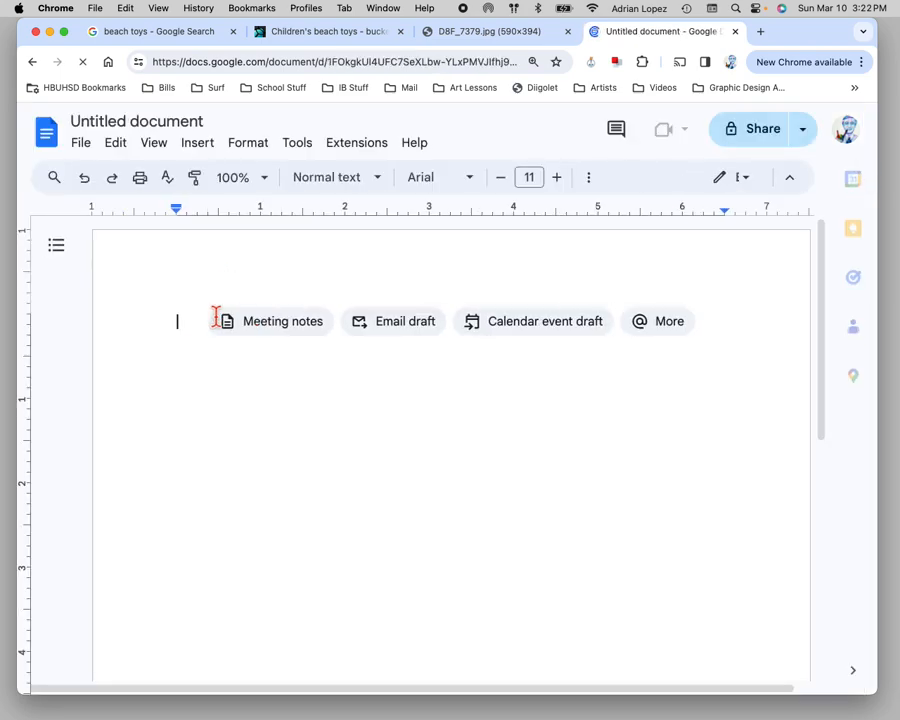
Step: Paste the copied bucket and spade photo into the blank document
click(125, 150)
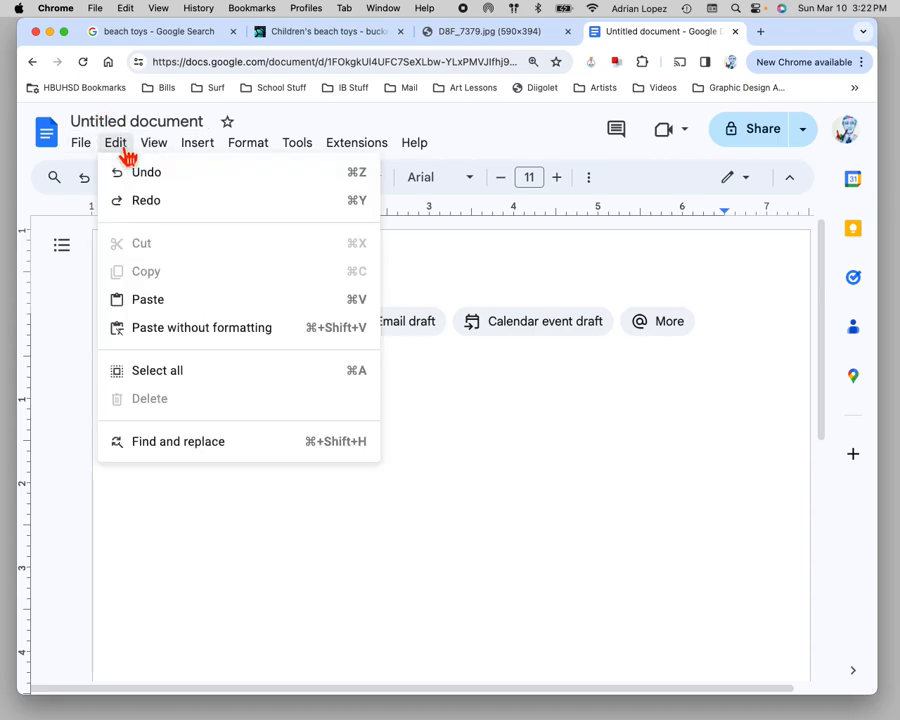
click(150, 302)
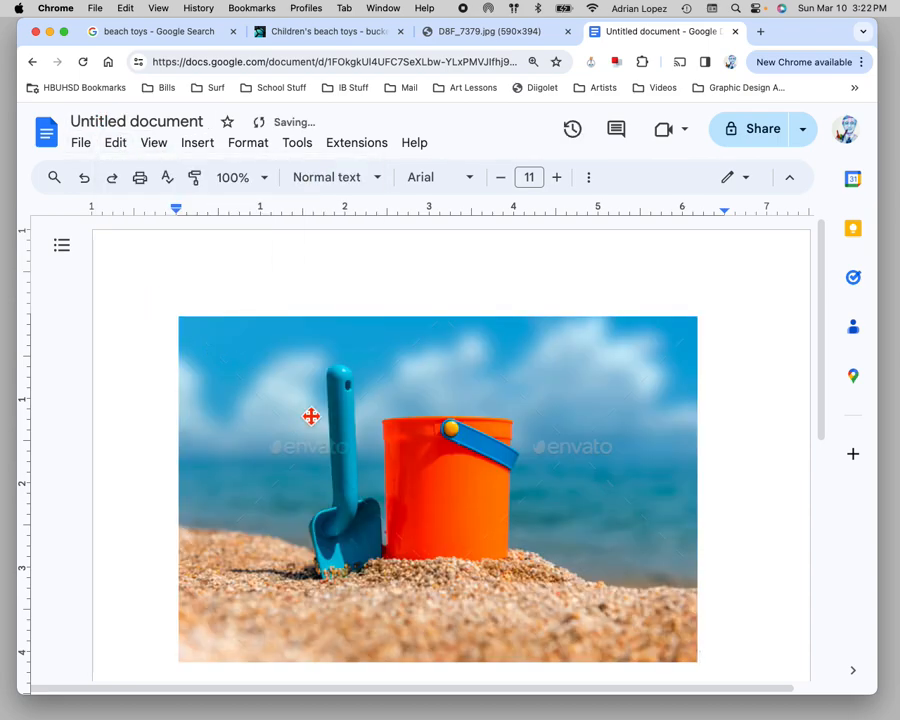
scroll(492, 506, down, 2)
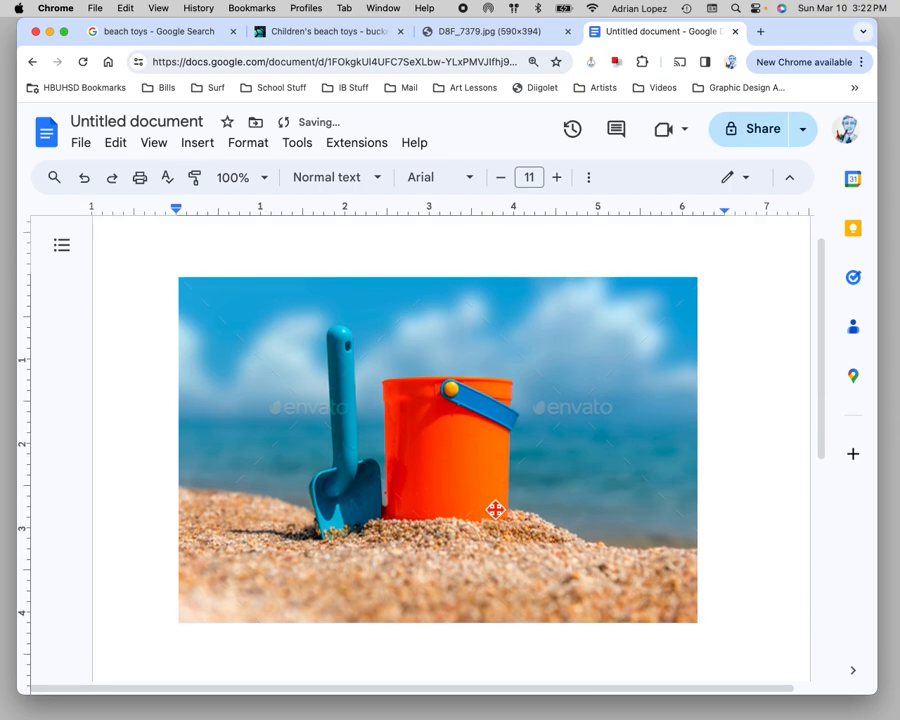
Step: Select the pasted photo and show its image adjustment options, keeping the picture in view beside them
click(410, 439)
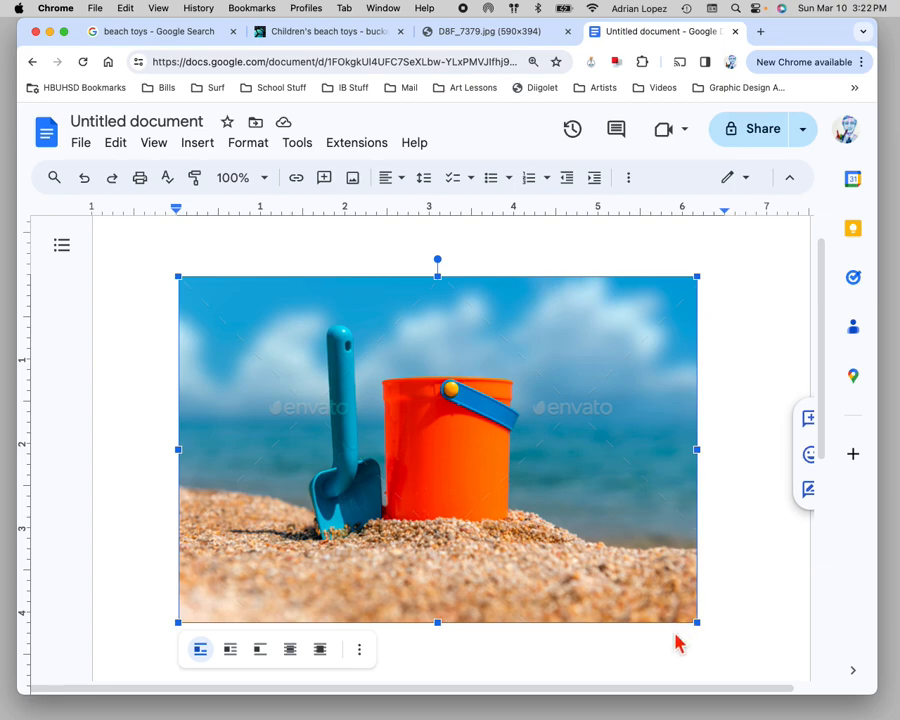
click(364, 656)
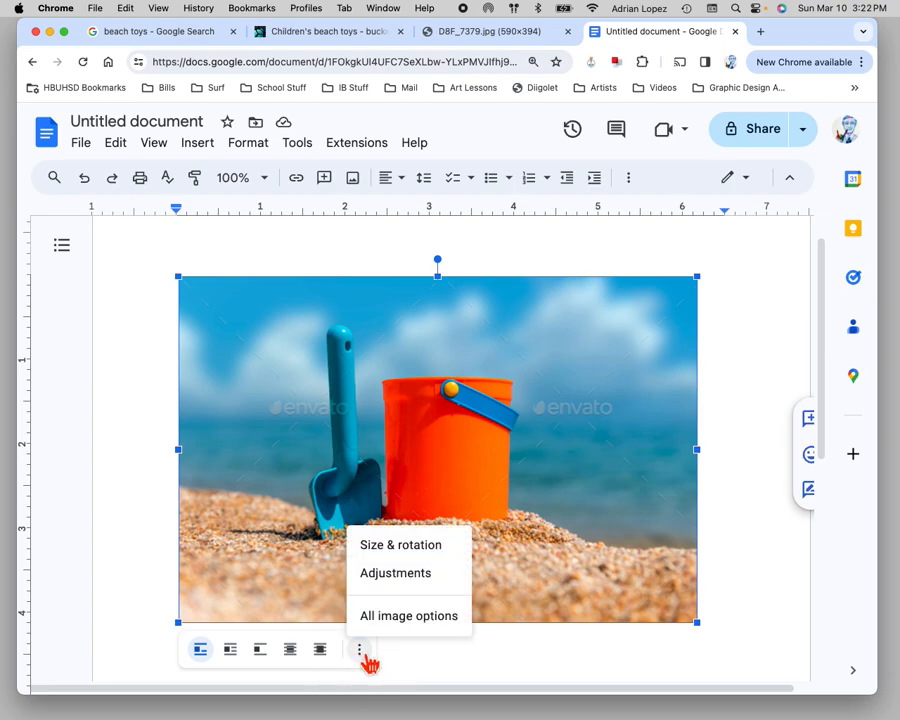
click(404, 578)
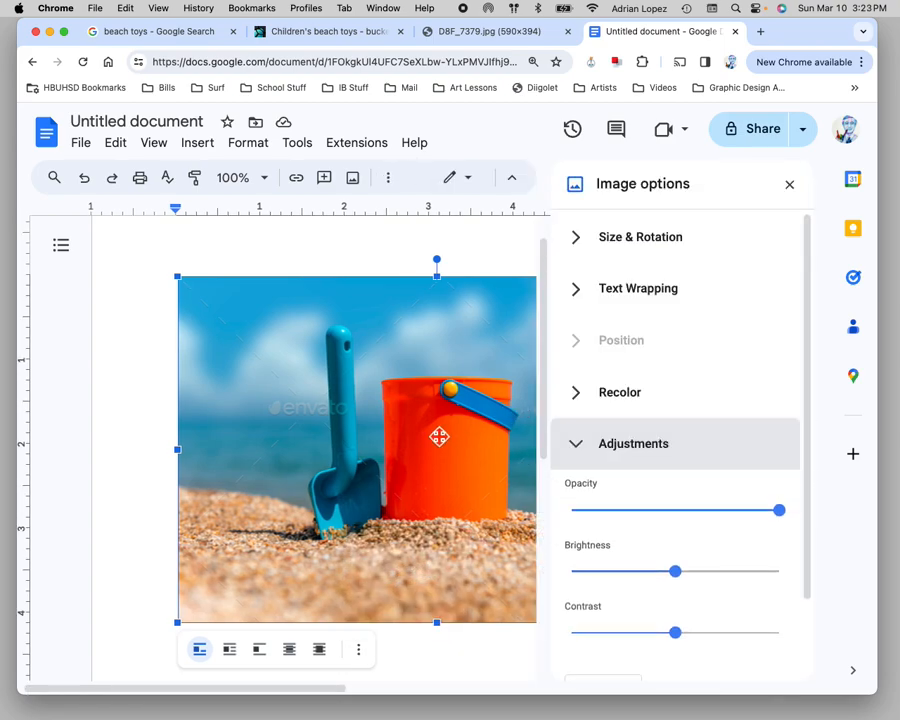
scroll(540, 416, right, 2)
scroll(506, 420, right, 4)
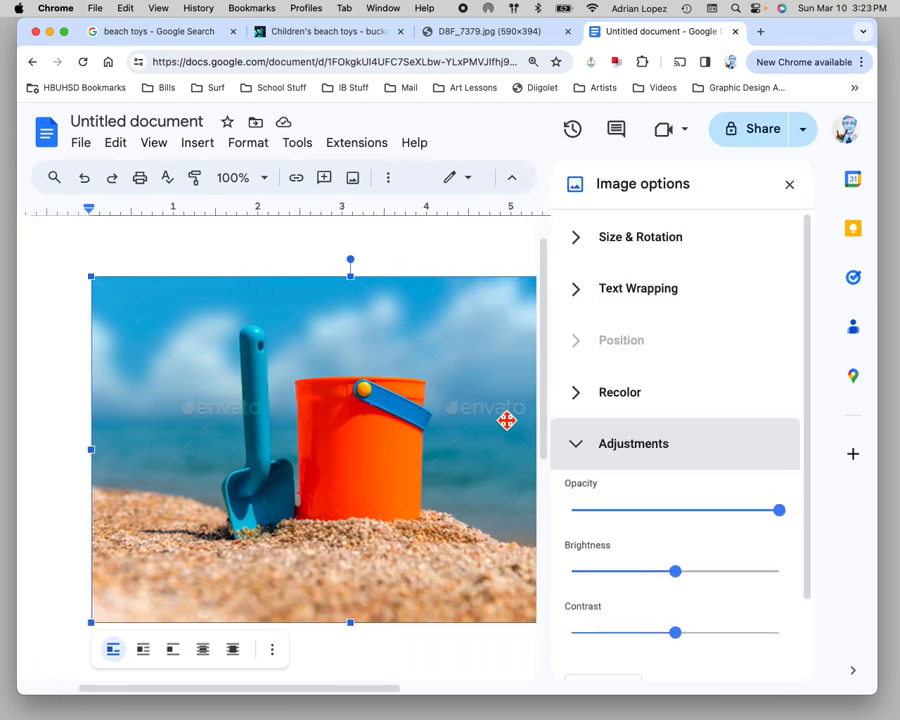
scroll(506, 420, left, 1)
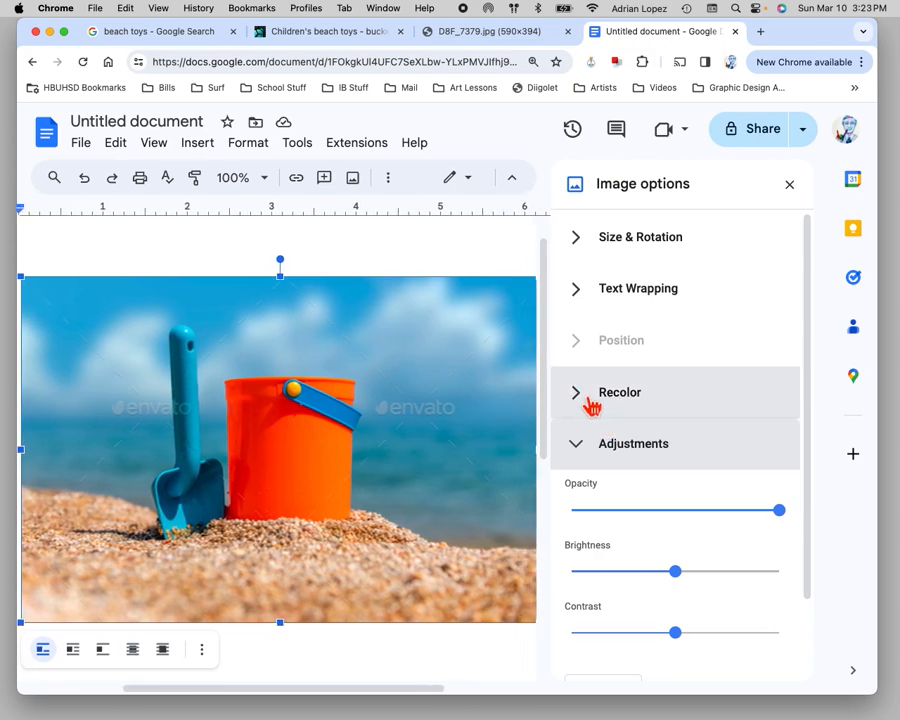
Step: Recolor the pasted photo with the blue Dark 7 preset
click(591, 403)
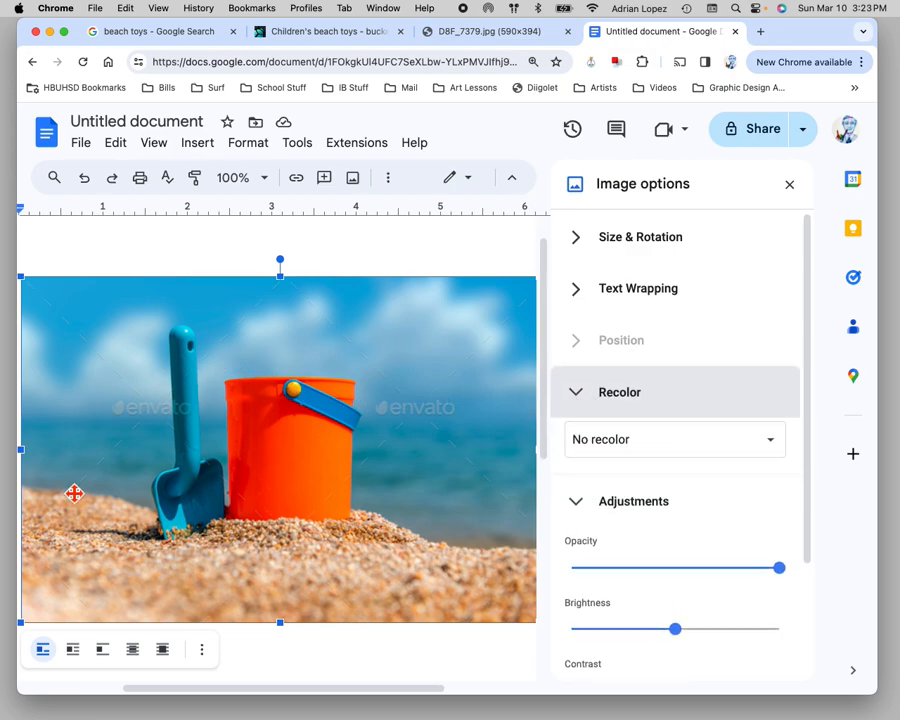
click(772, 444)
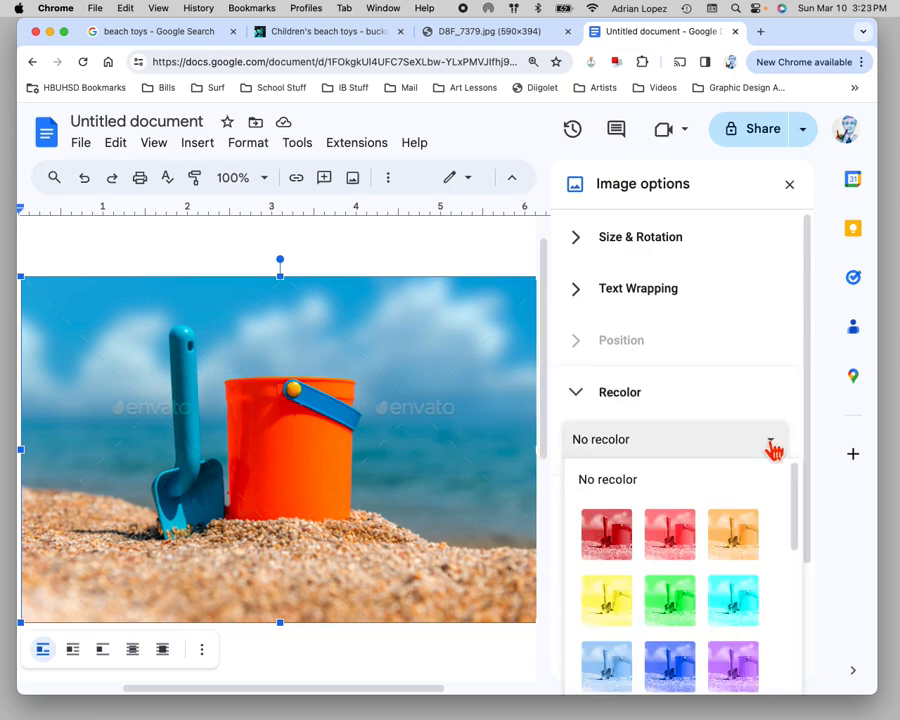
scroll(683, 530, down, 2)
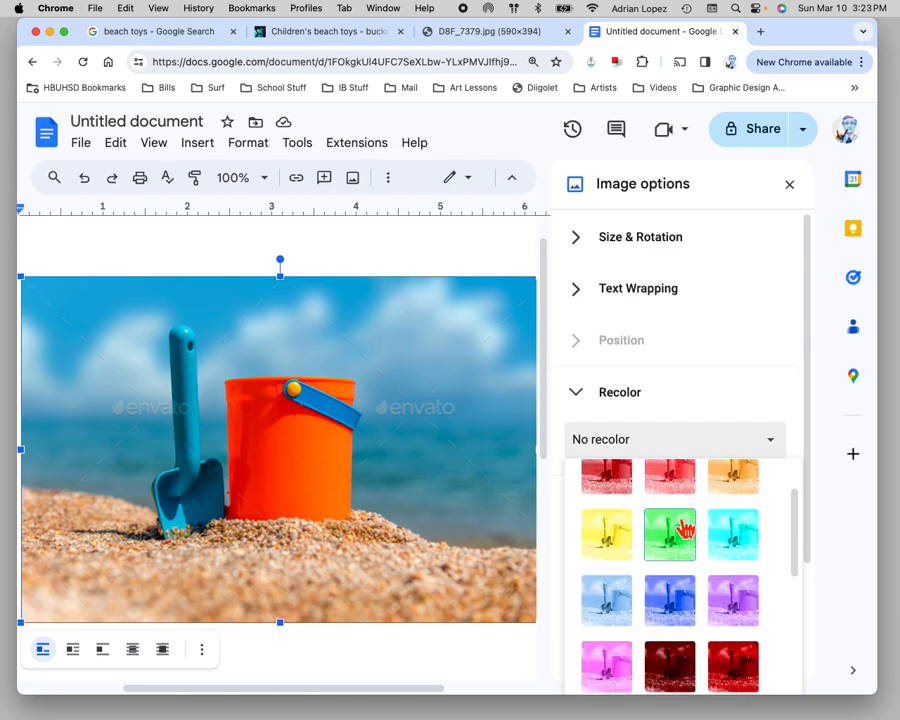
scroll(683, 530, down, 4)
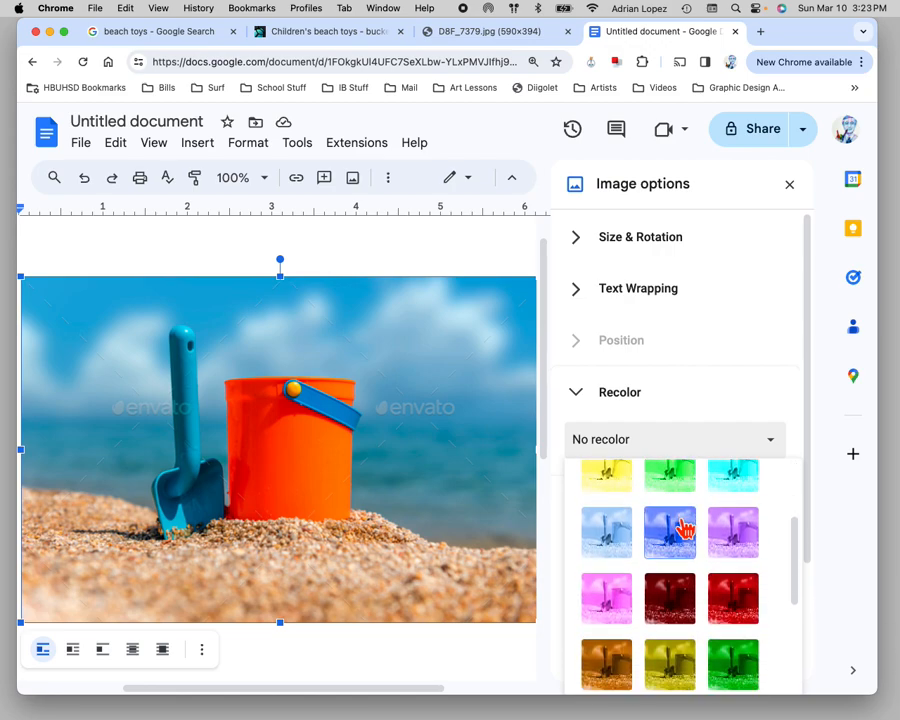
scroll(683, 528, down, 3)
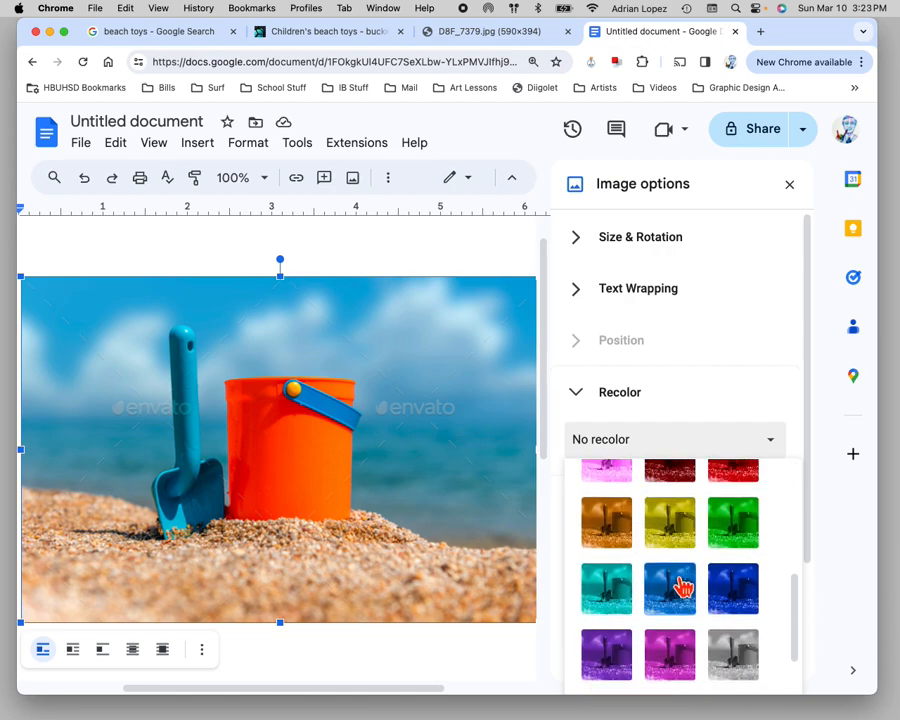
click(681, 587)
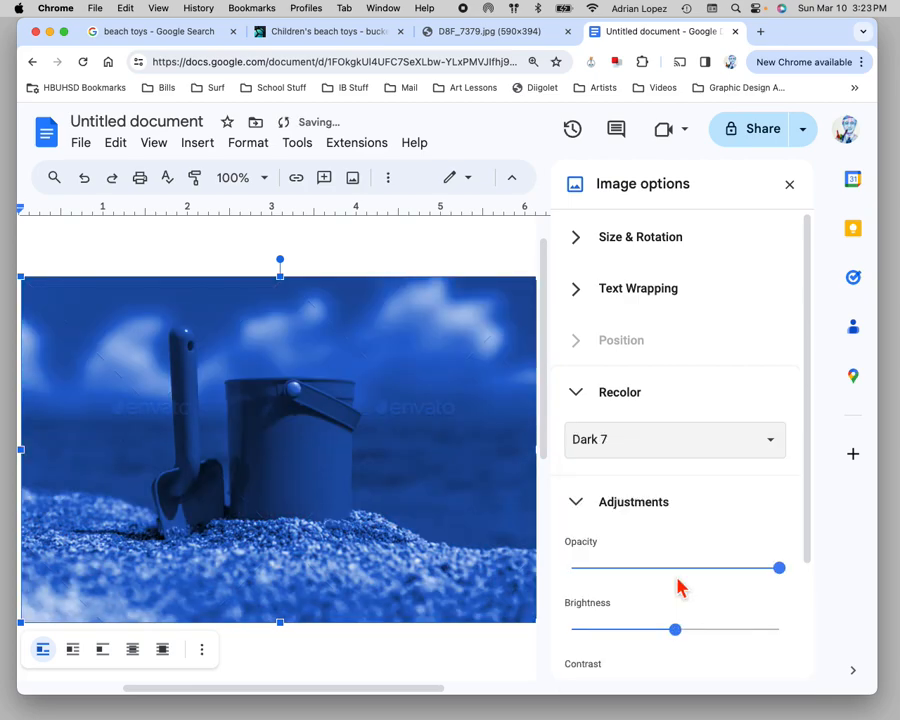
Step: Try the Light 7 and Dark 8 recolor presets on the beach photo and restore Dark 7
click(645, 450)
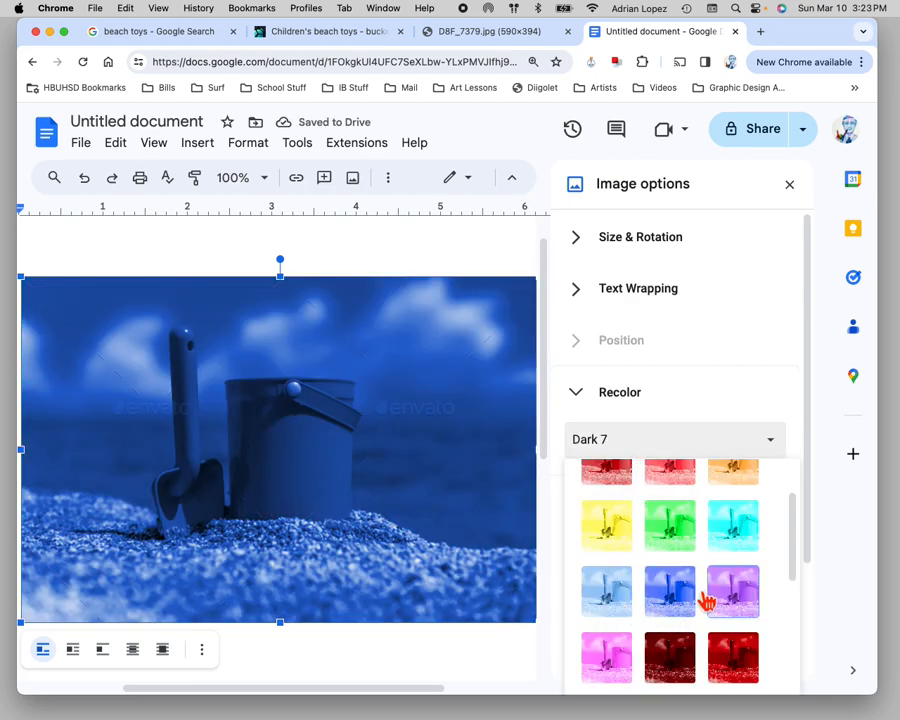
click(613, 600)
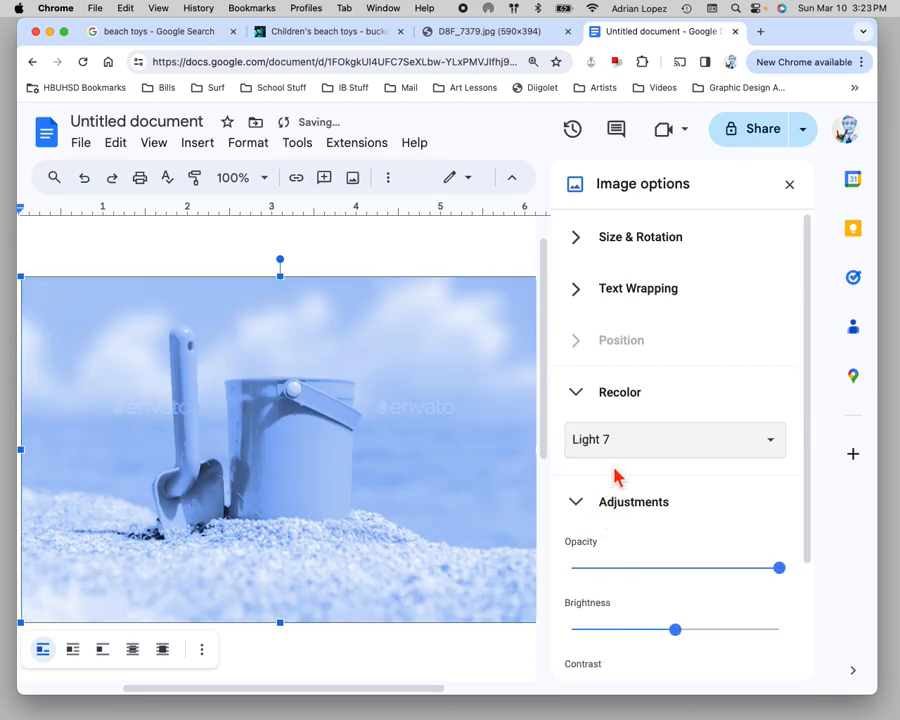
click(634, 441)
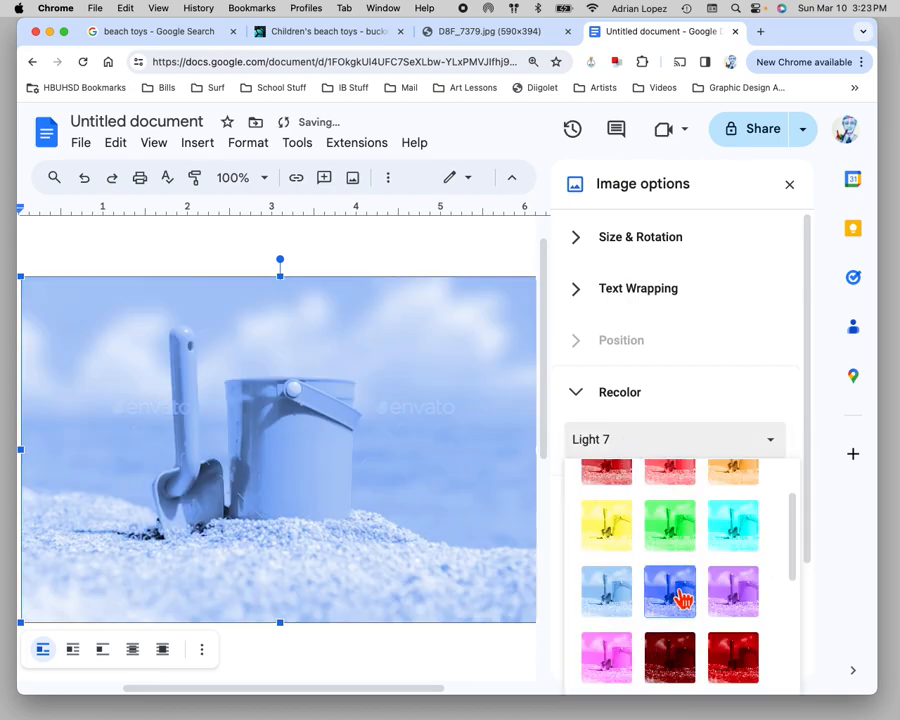
scroll(679, 628, down, 3)
scroll(677, 627, down, 2)
click(745, 632)
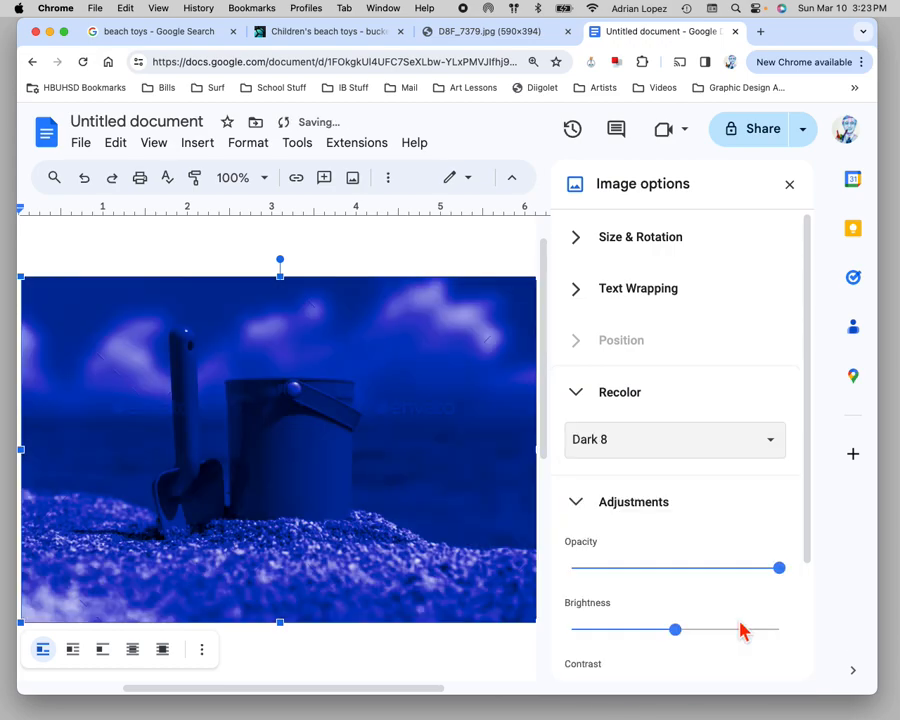
click(685, 444)
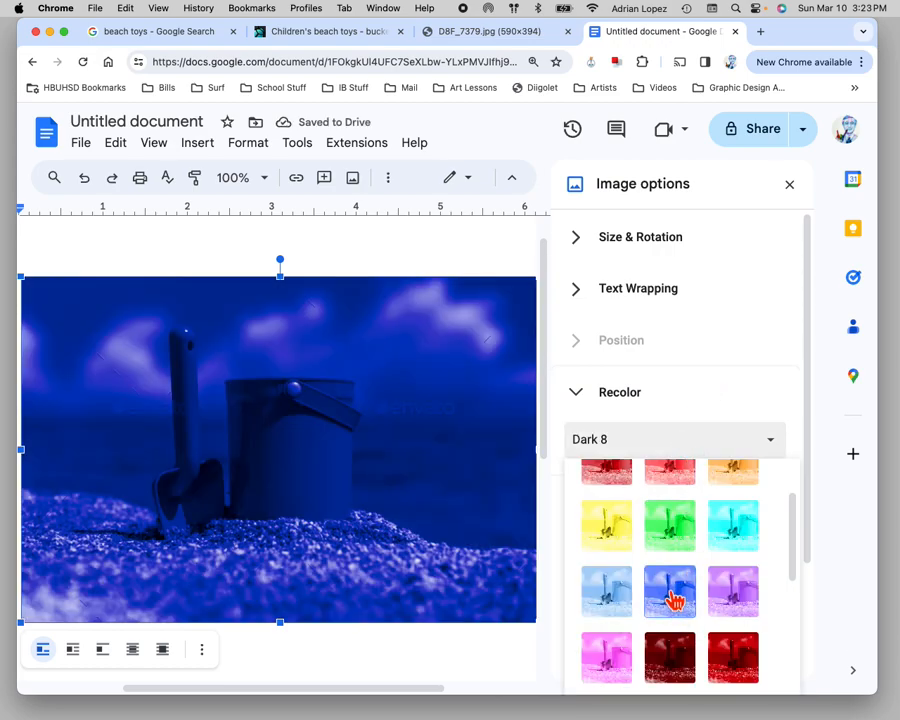
scroll(680, 615, down, 4)
click(672, 625)
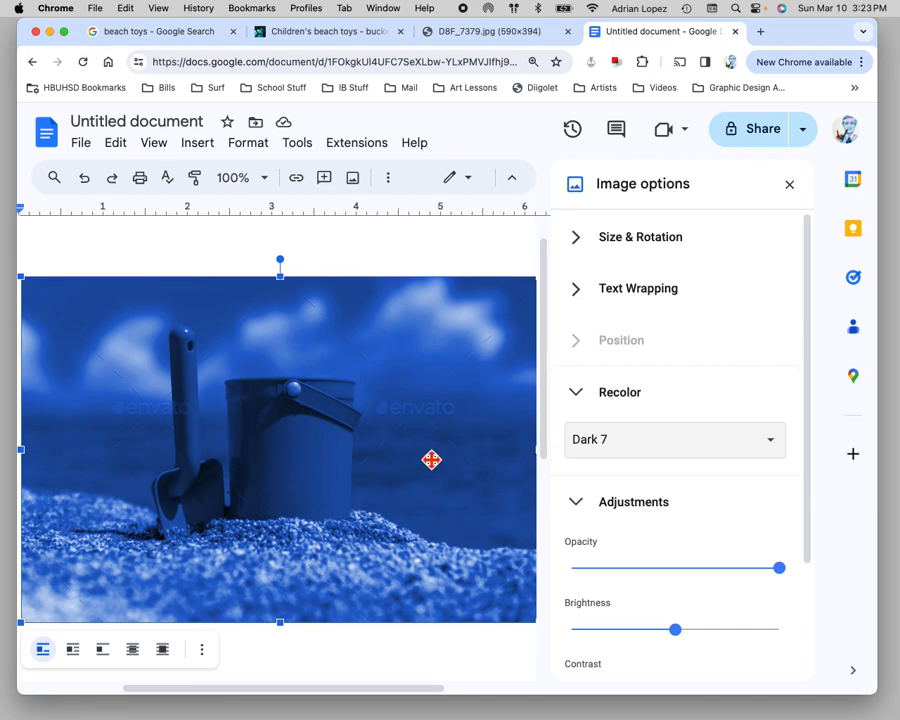
Step: Test maximum contrast on the beach photo, settle on a moderate increase and brighten the image slightly
scroll(693, 502, down, 2)
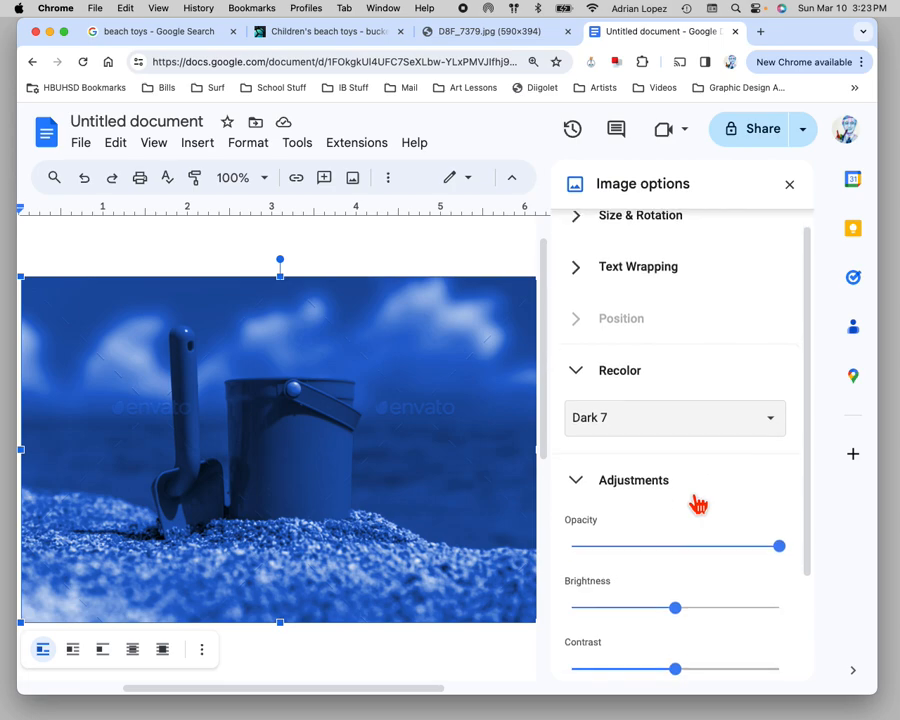
scroll(690, 502, down, 1)
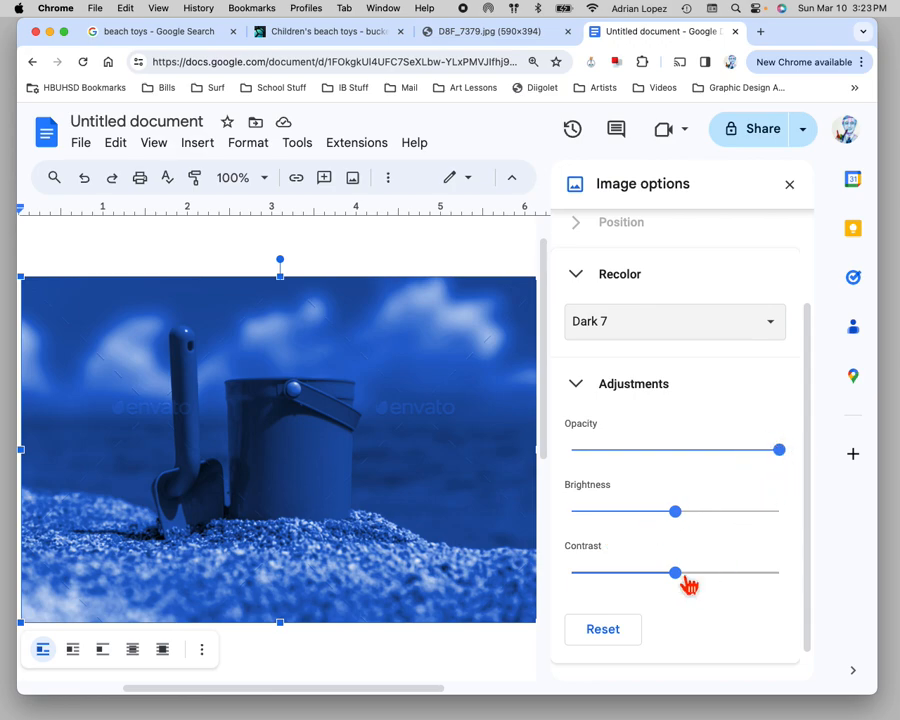
drag(687, 583, 808, 587)
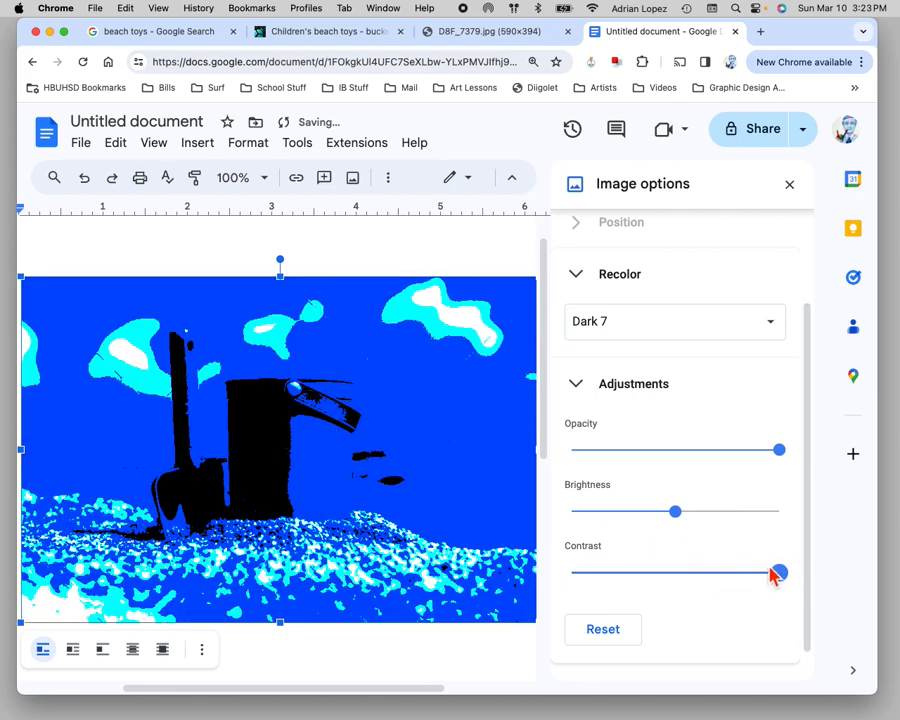
drag(783, 580, 720, 583)
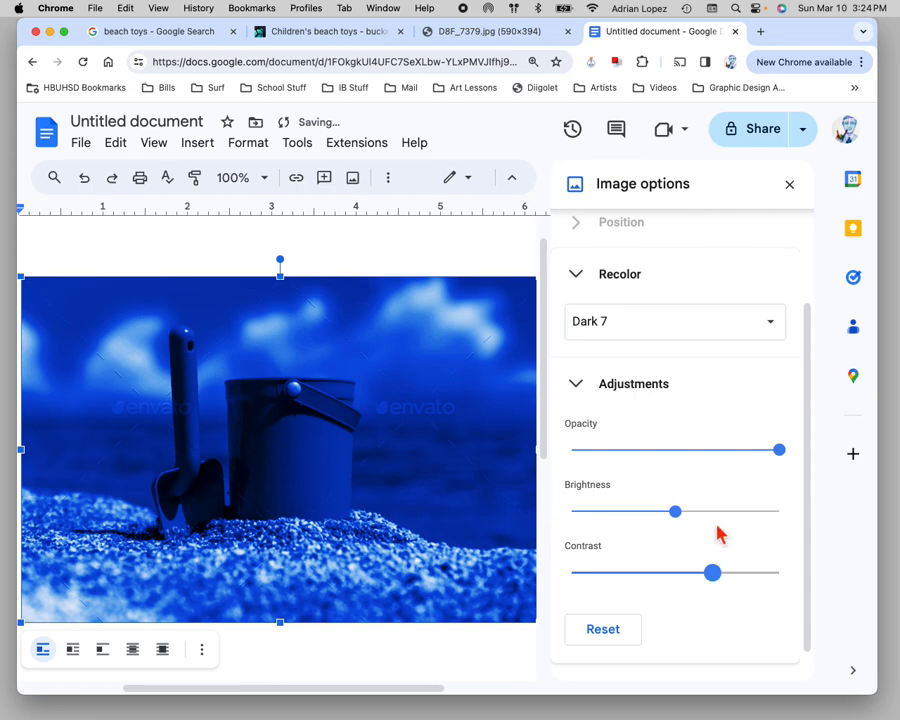
drag(685, 522, 706, 526)
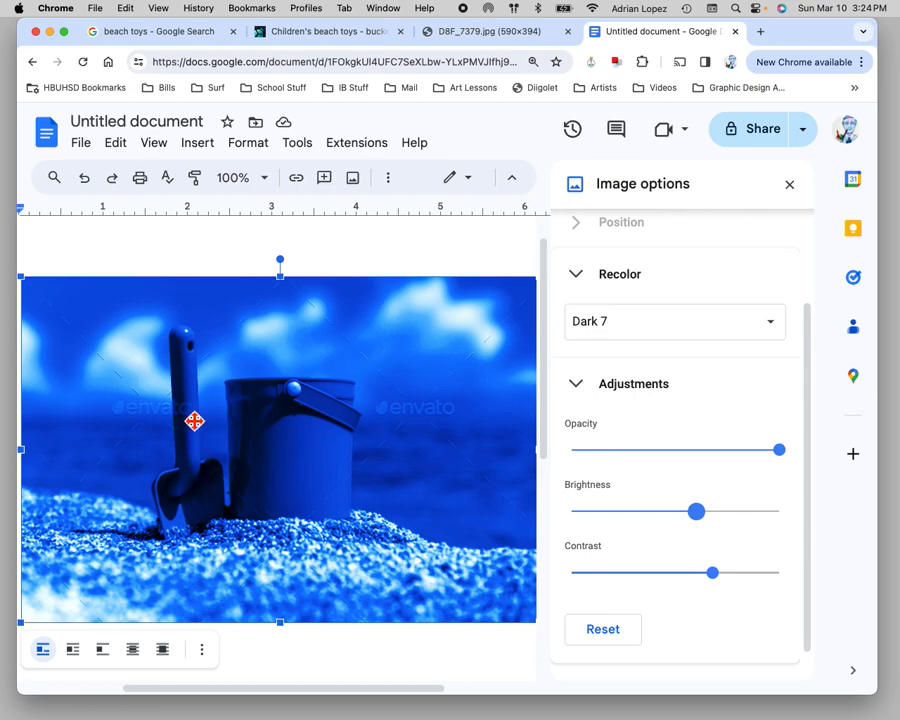
Step: Test maximum contrast again, set the beach photo's contrast to about +39% and raise its brightness further
drag(720, 586, 797, 588)
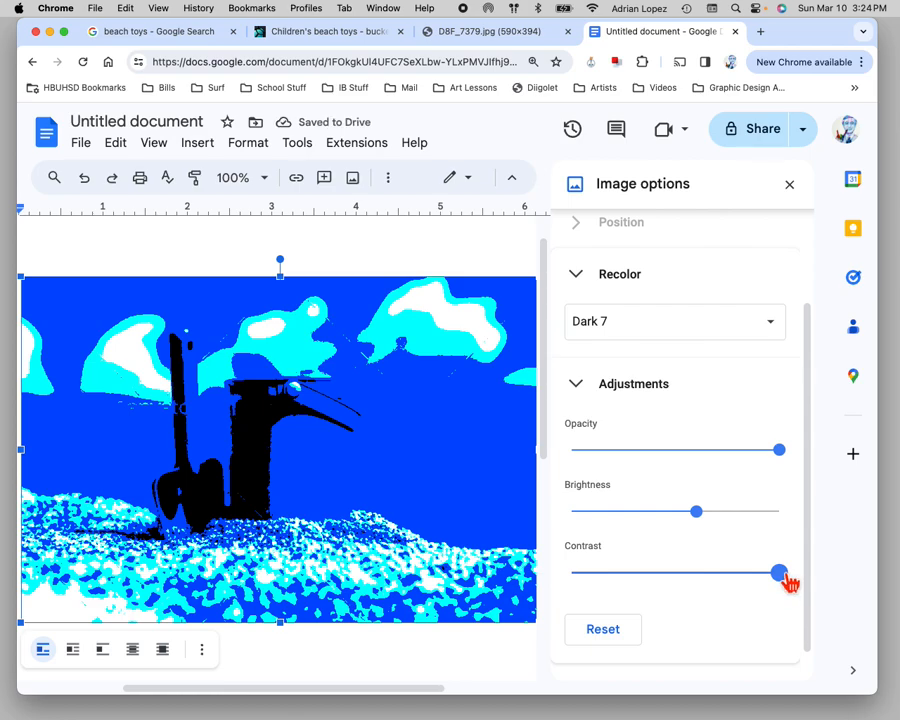
drag(785, 576, 727, 581)
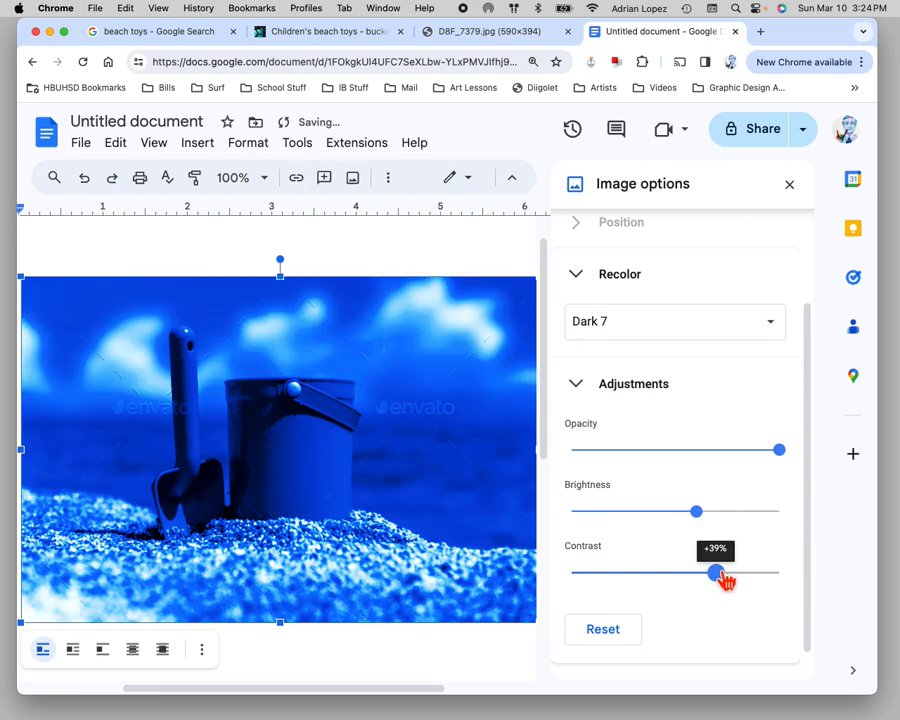
click(699, 521)
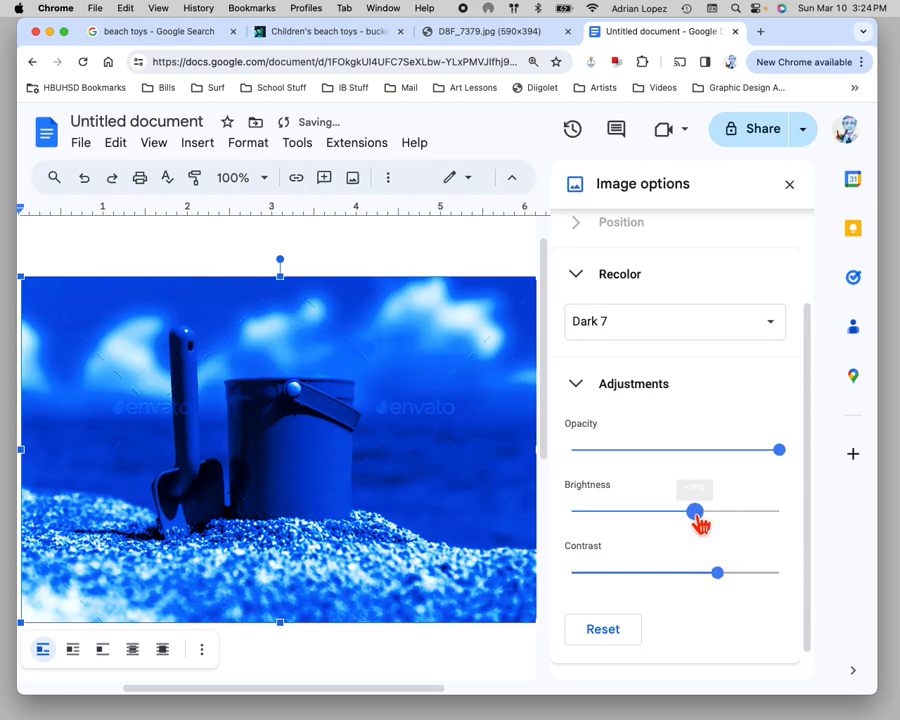
drag(708, 522, 729, 521)
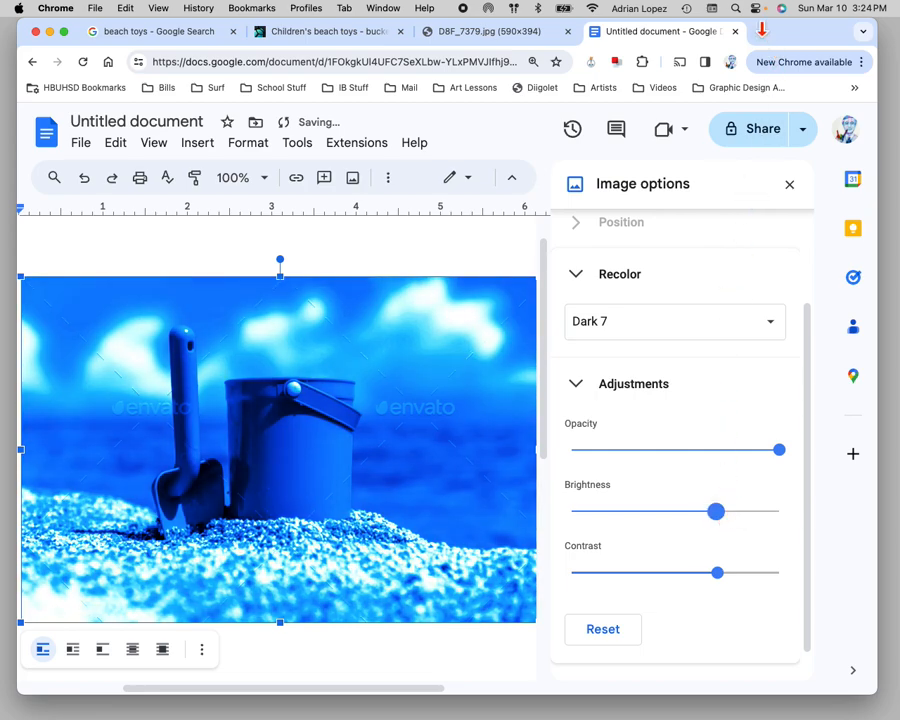
Step: Open Google Docs in a new browser tab and create a document from the Report Luxe template
click(760, 32)
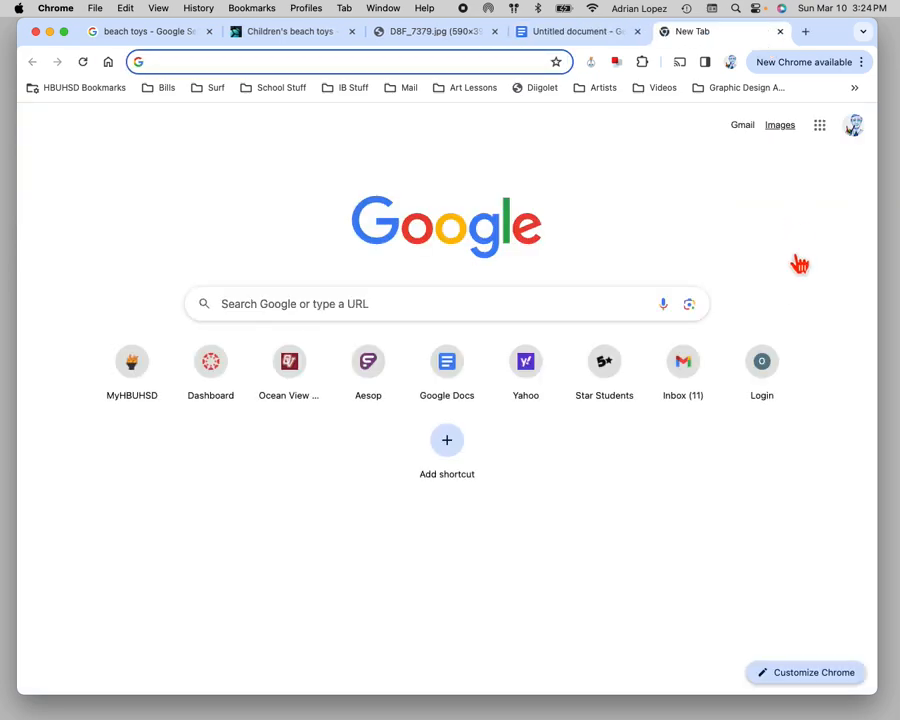
click(822, 132)
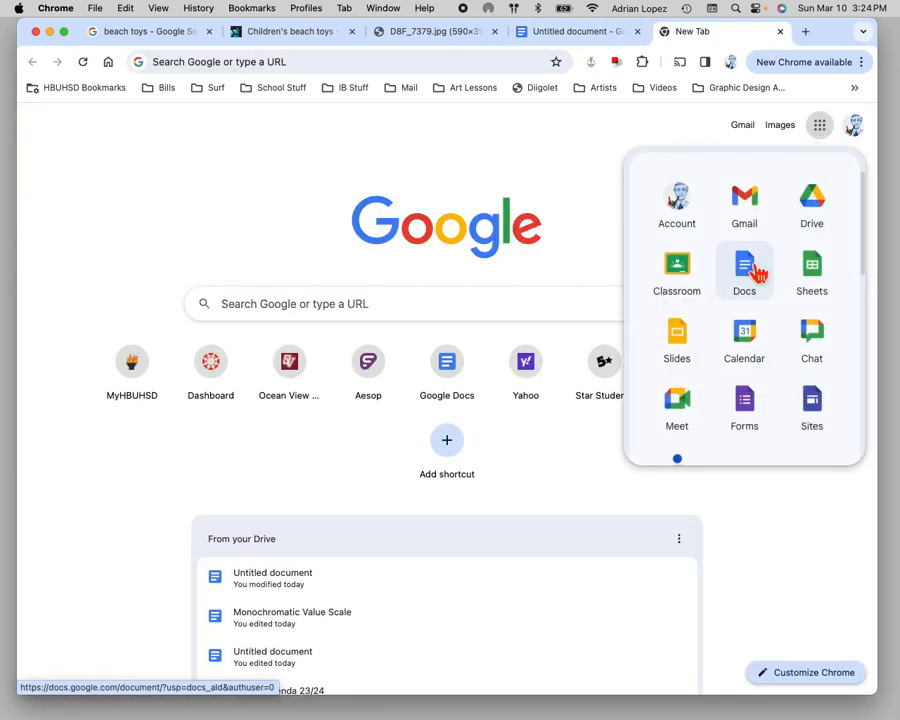
click(746, 268)
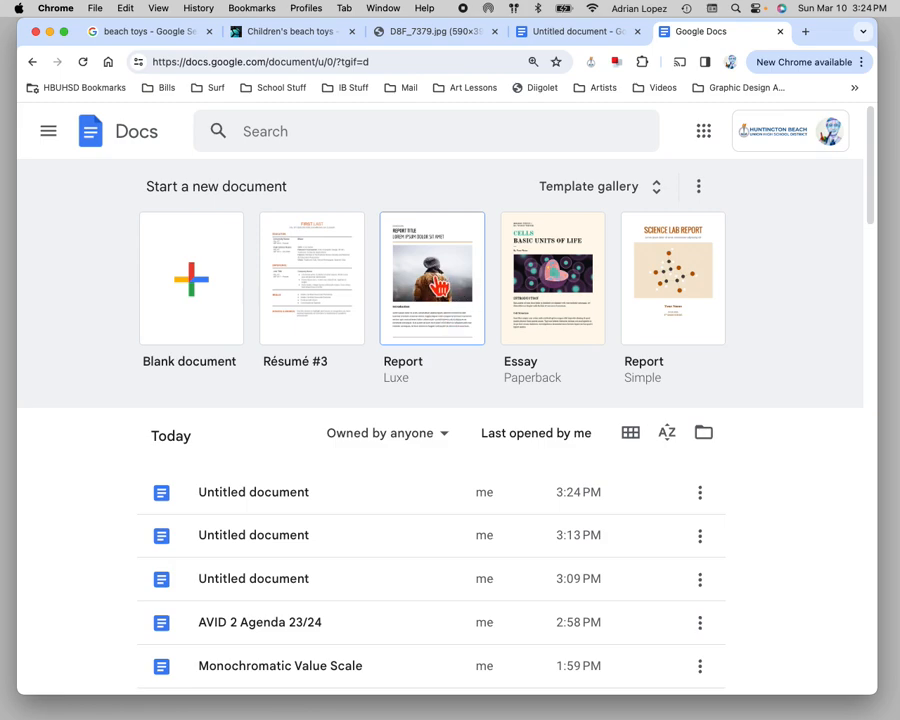
click(440, 285)
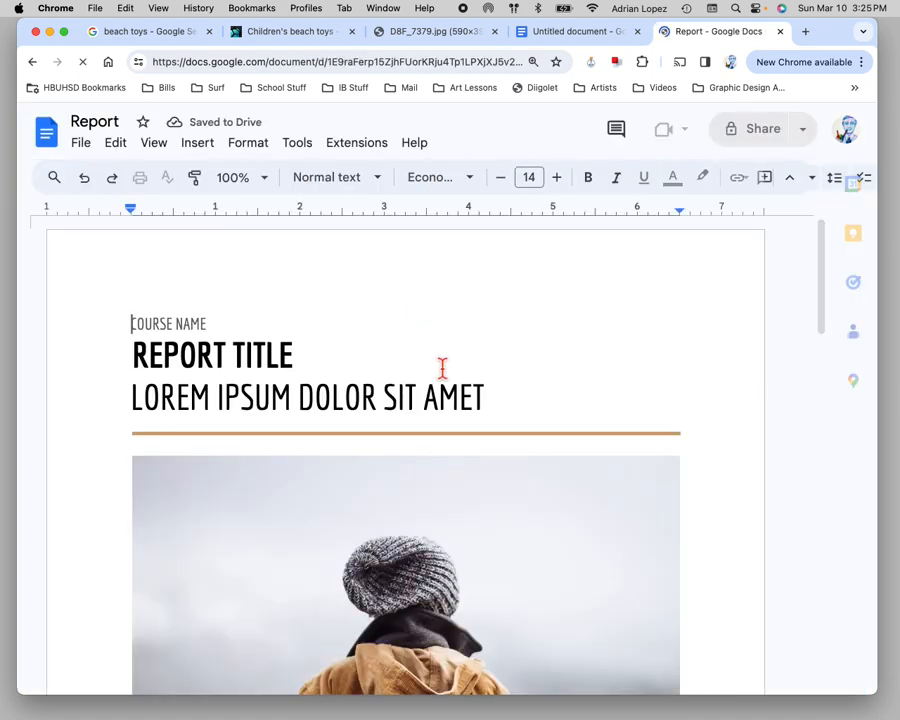
Step: Select the template's photo of the person in a knit hat and show its image adjustment options
scroll(466, 403, down, 3)
scroll(469, 404, down, 2)
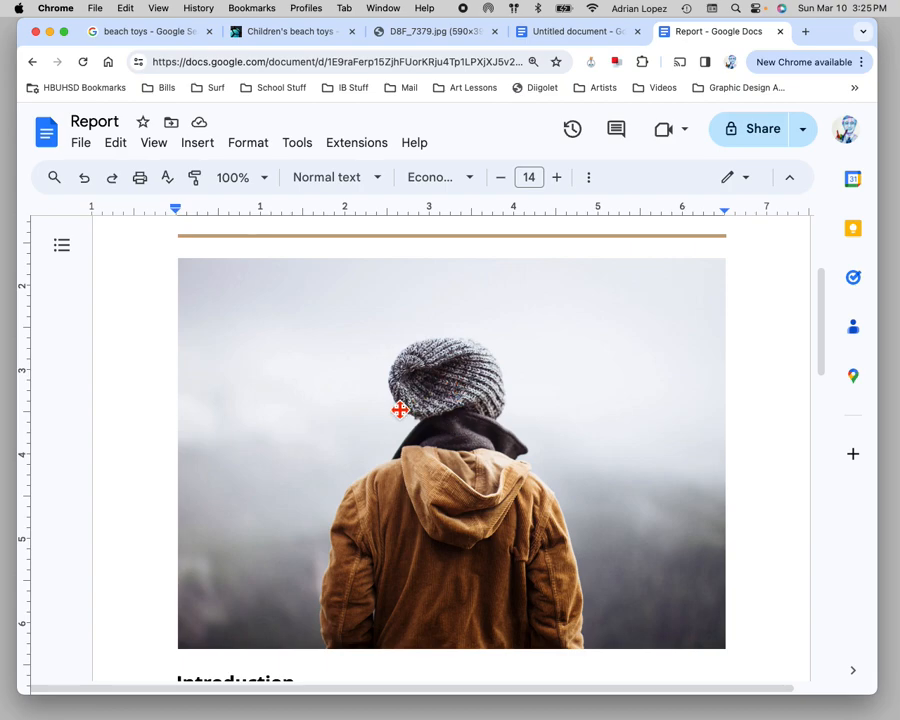
click(456, 408)
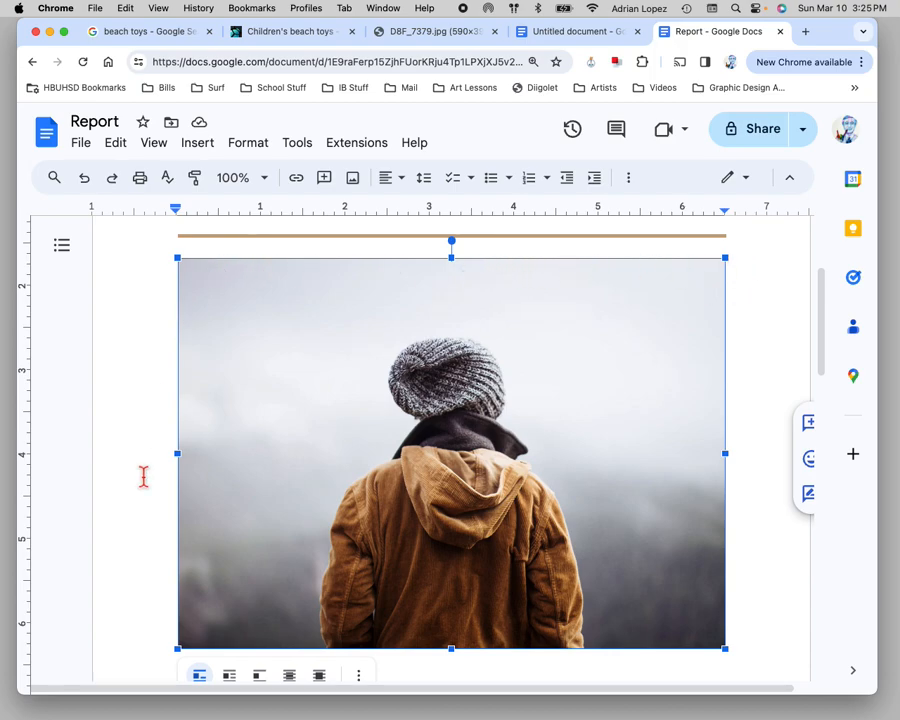
scroll(370, 645, down, 1)
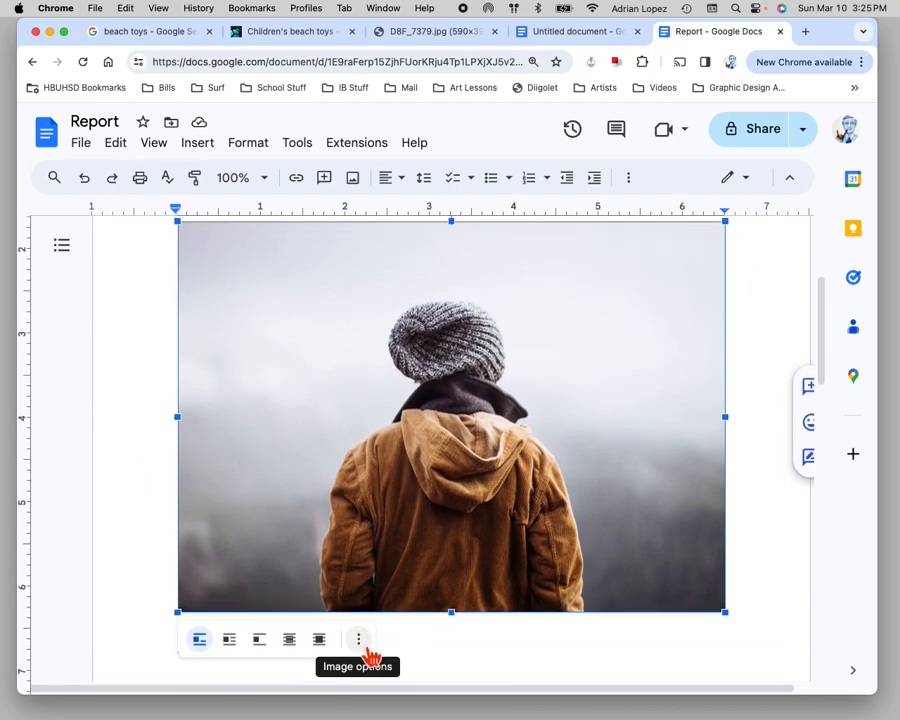
click(362, 643)
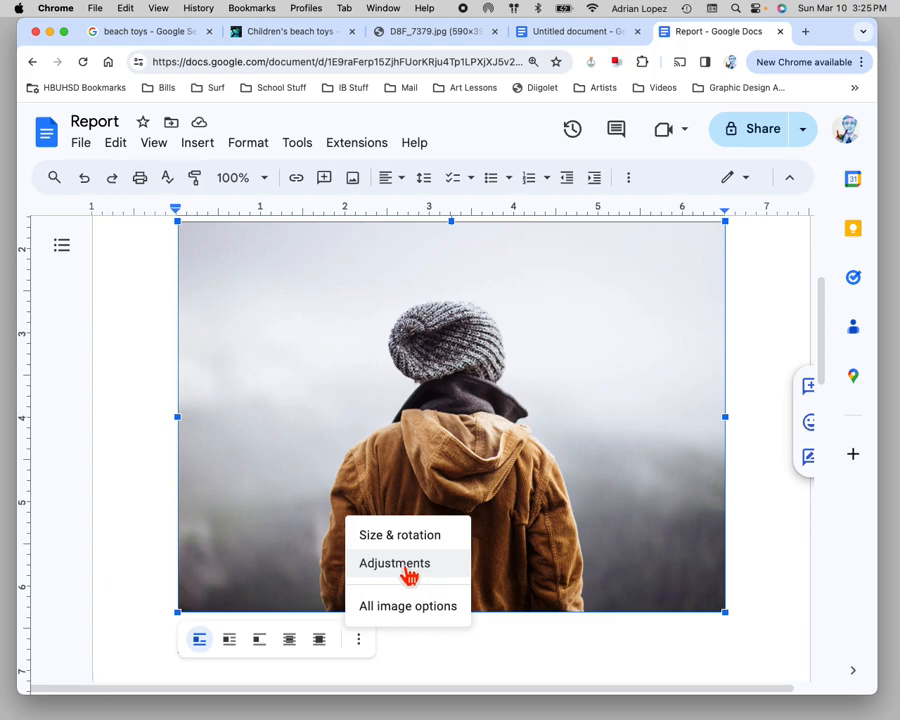
click(407, 572)
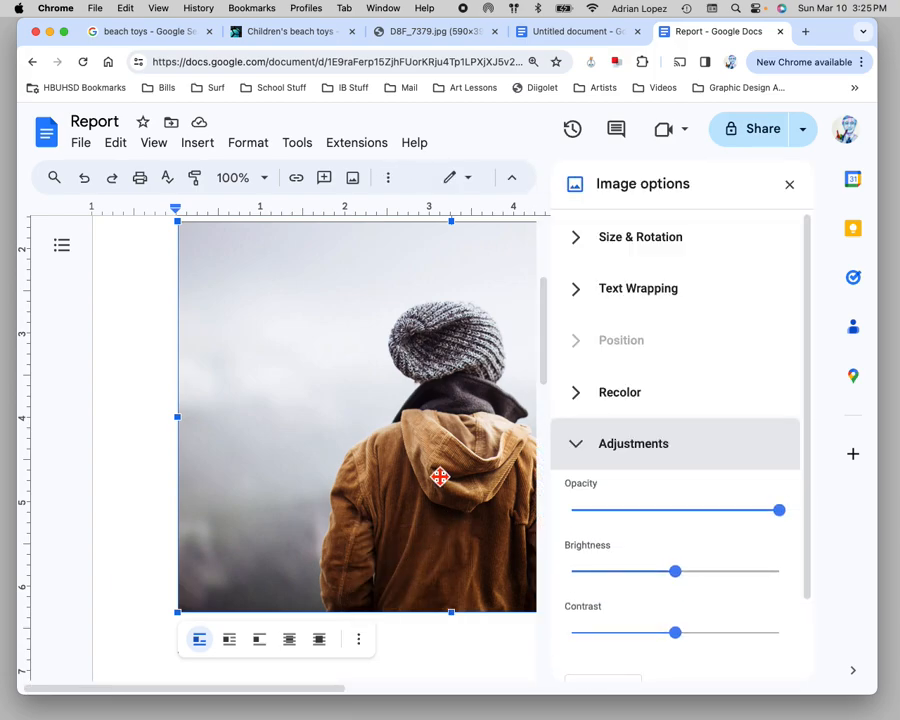
scroll(440, 477, right, 5)
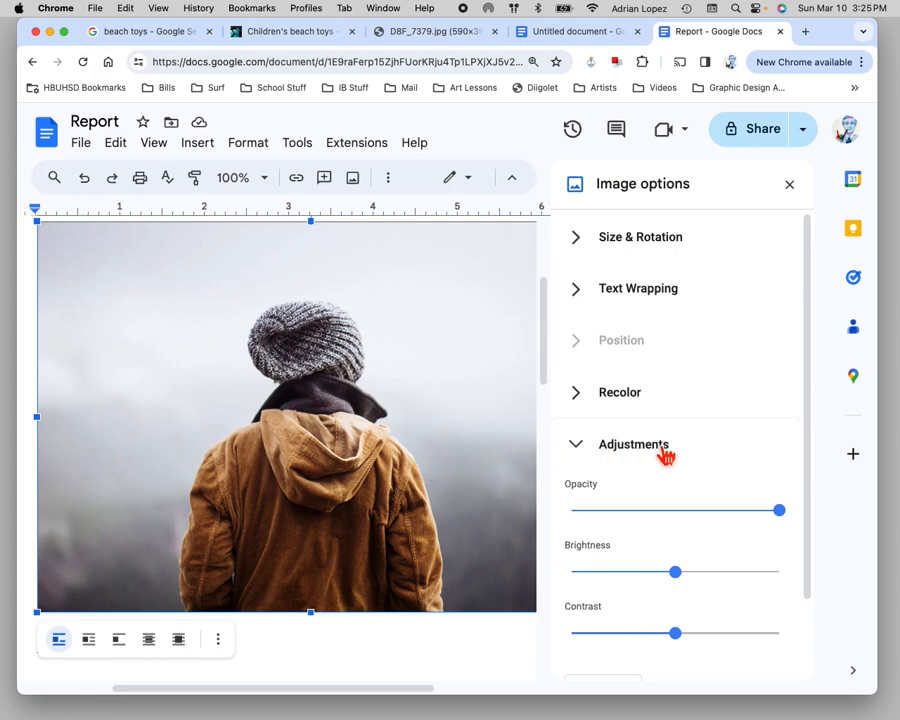
Step: Recolor the knit hat photo with the red Light 1 preset
click(588, 404)
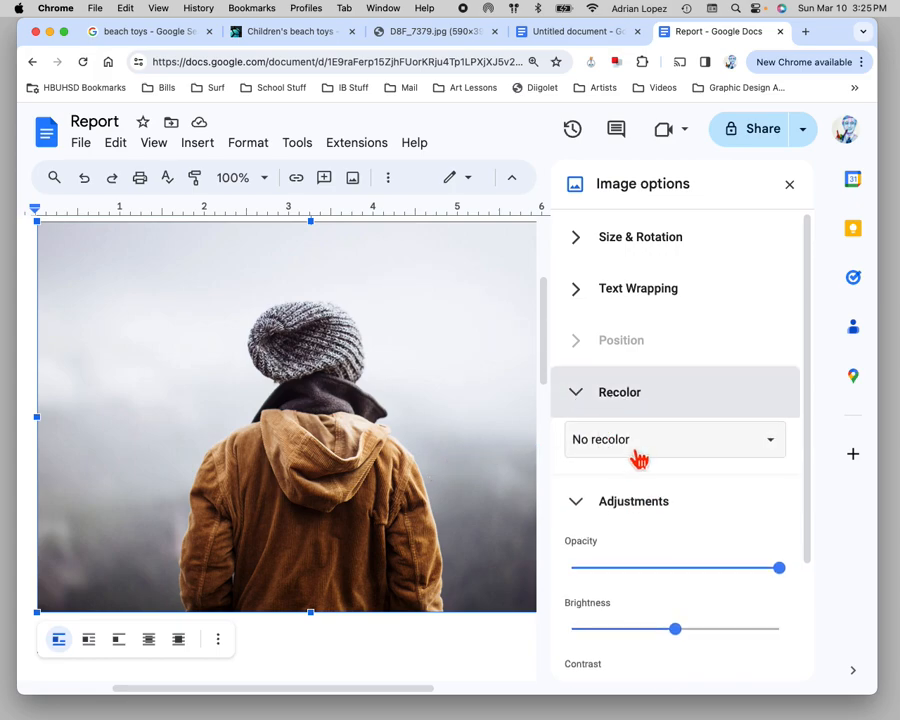
click(642, 448)
click(670, 533)
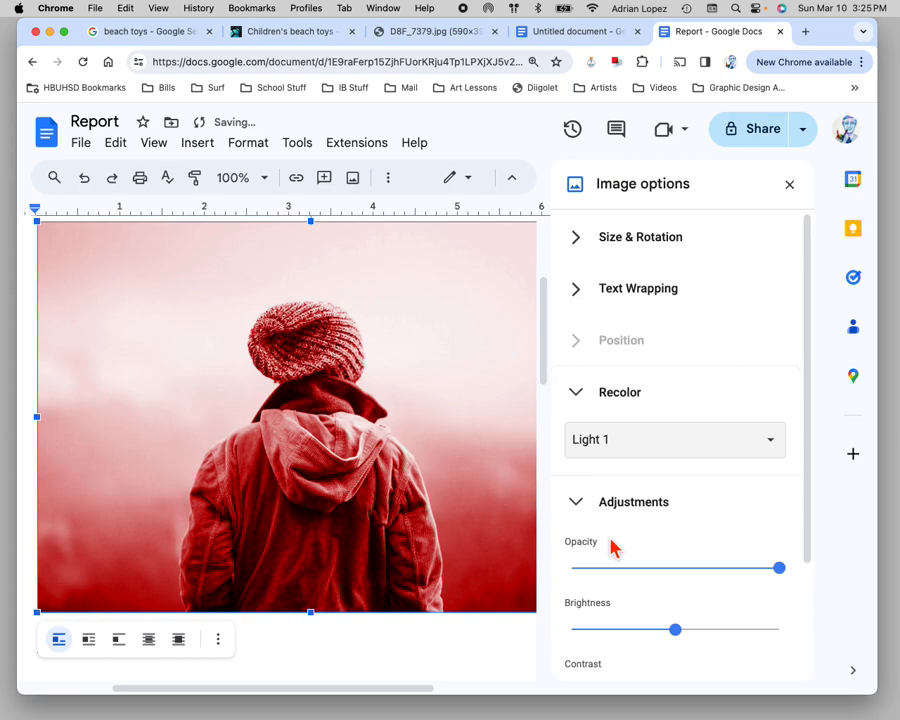
click(650, 441)
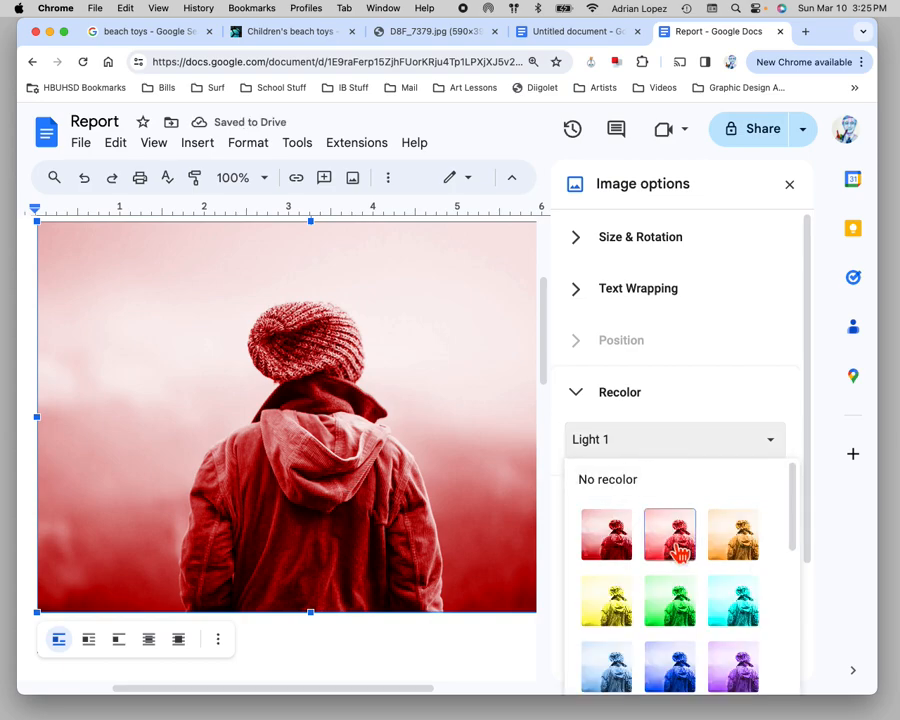
click(670, 535)
Step: Try the Dark 2 recolor preset on the knit hat photo and restore Light 1
click(653, 448)
scroll(636, 560, down, 1)
scroll(641, 598, down, 1)
click(670, 610)
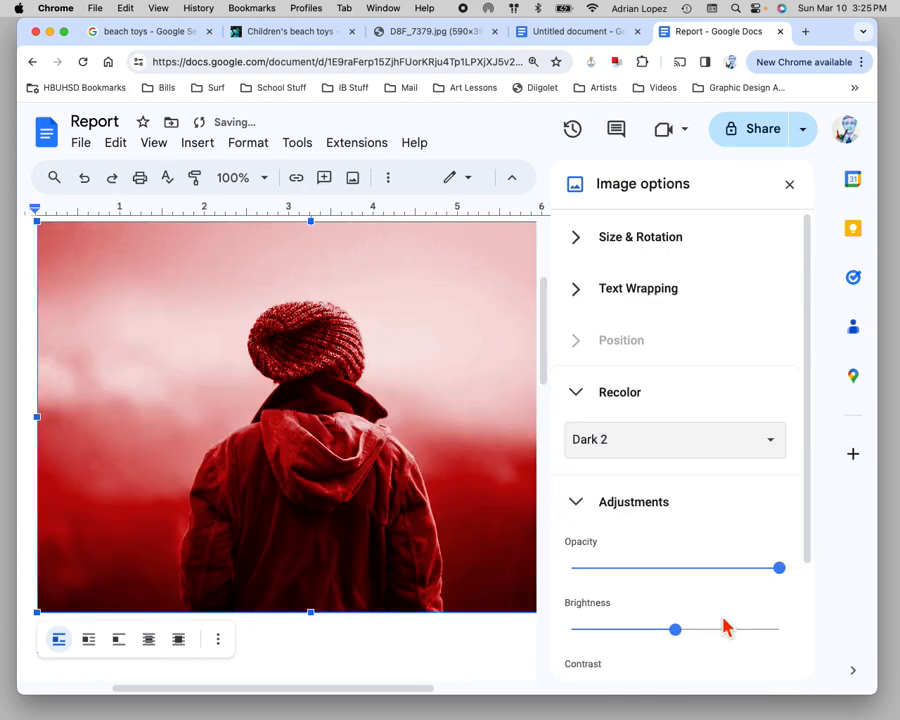
click(643, 430)
scroll(615, 540, up, 2)
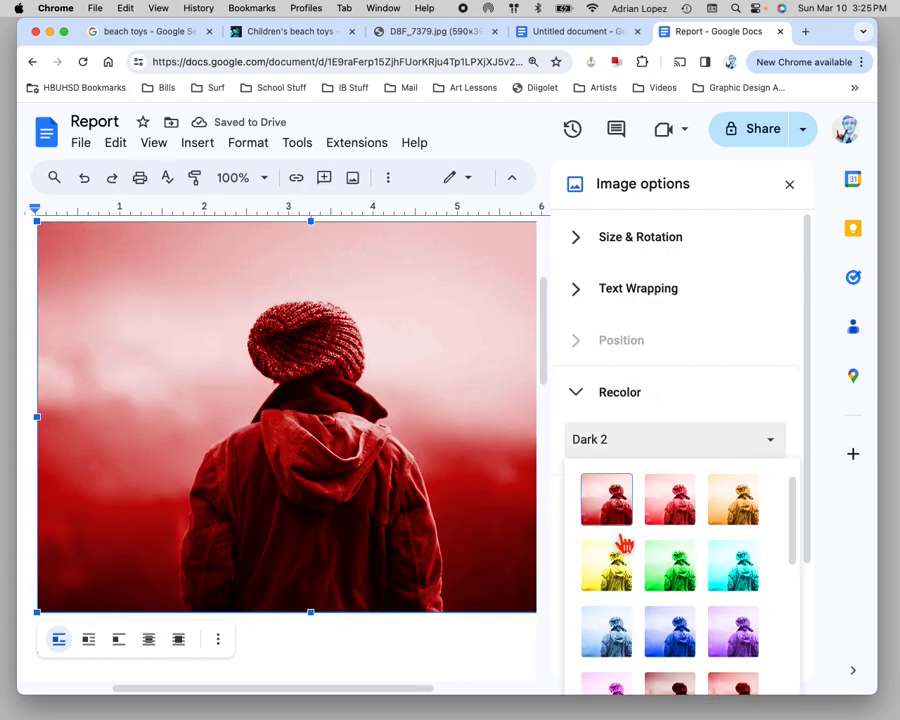
click(607, 524)
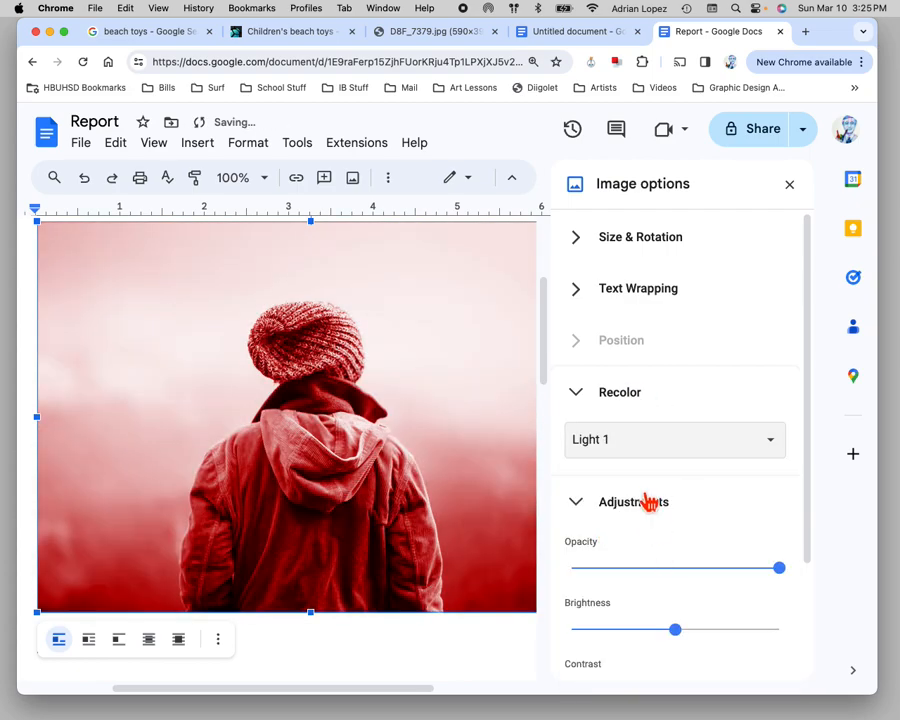
Step: Raise the knit hat photo's contrast to the maximum
scroll(646, 502, down, 1)
scroll(648, 500, down, 2)
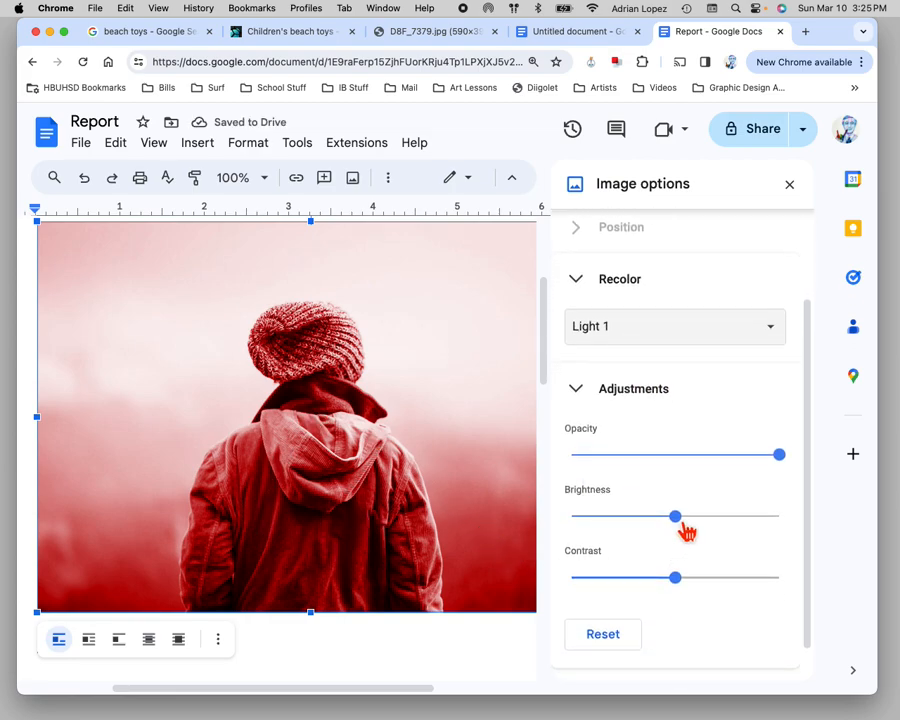
drag(684, 586, 790, 590)
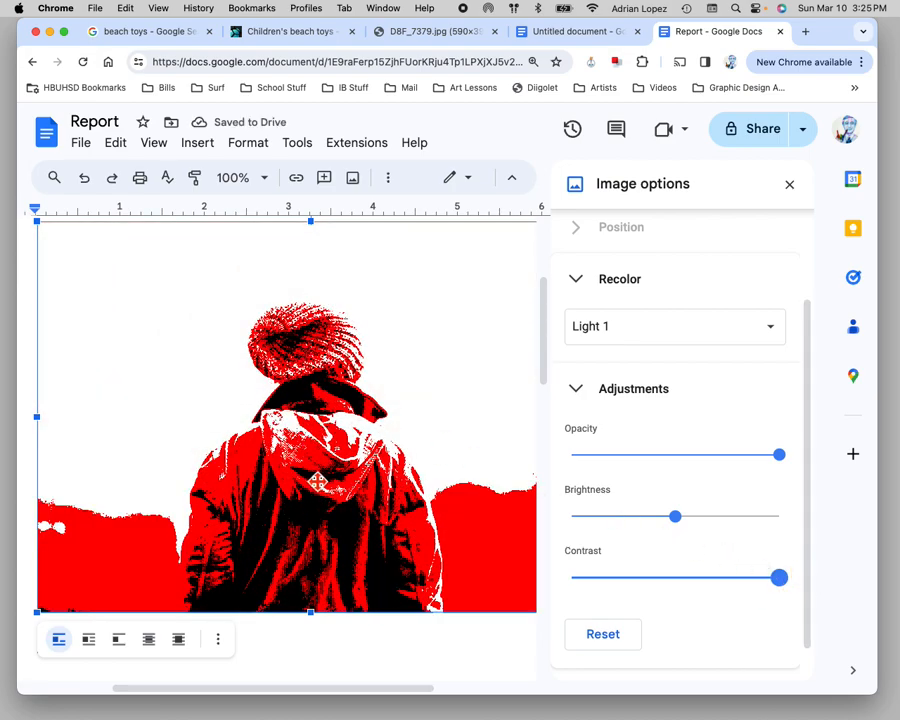
Step: Return to the untitled document, compare the beach photo at maximum contrast with the report photo, and settle on a contrast slightly above +39%
click(562, 34)
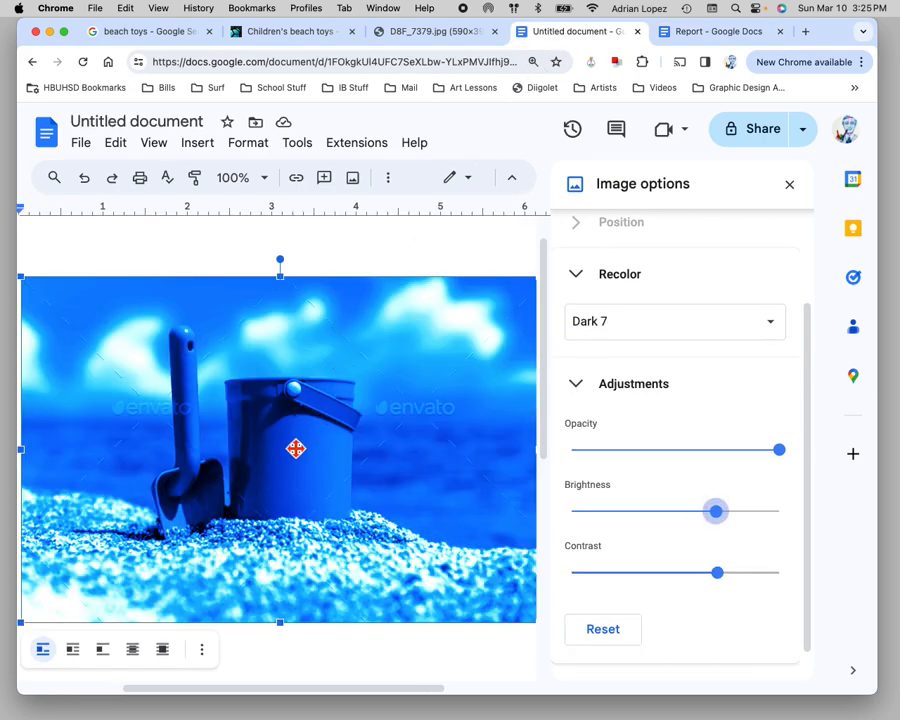
drag(716, 575, 798, 585)
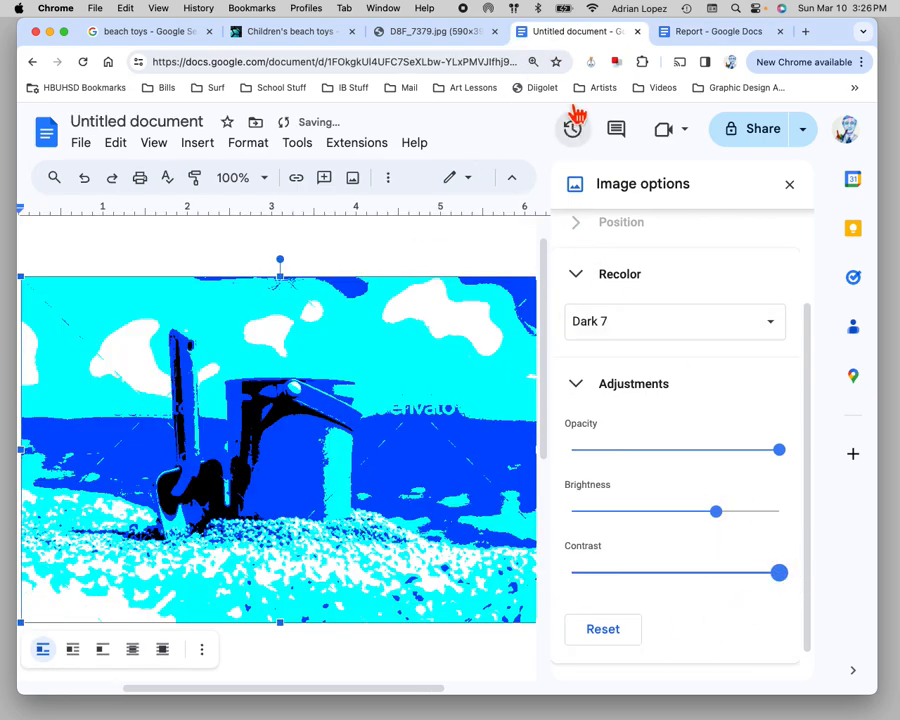
click(668, 37)
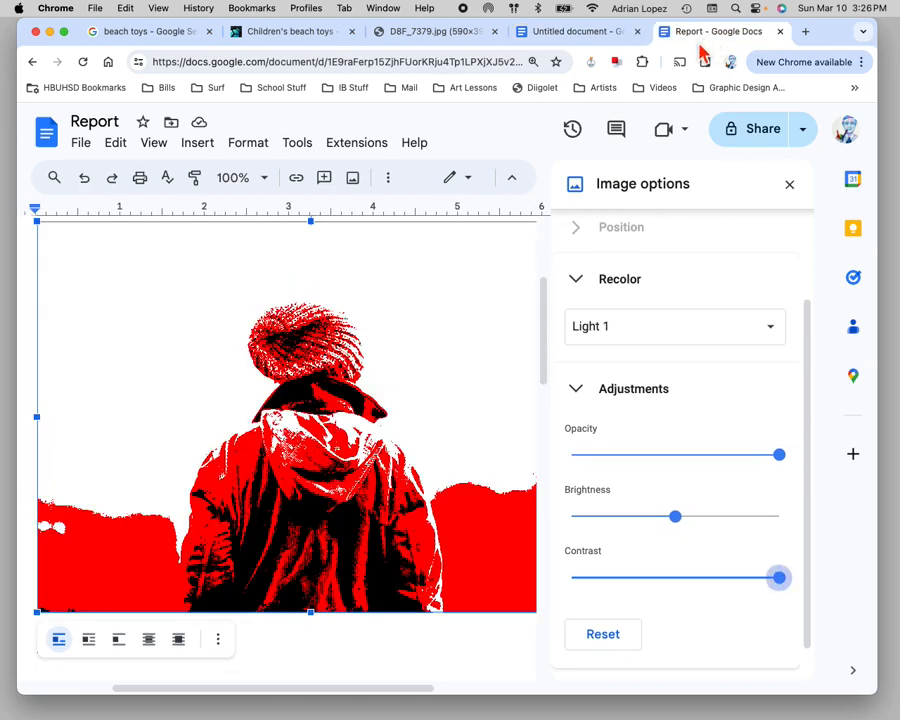
click(578, 33)
drag(787, 592, 733, 575)
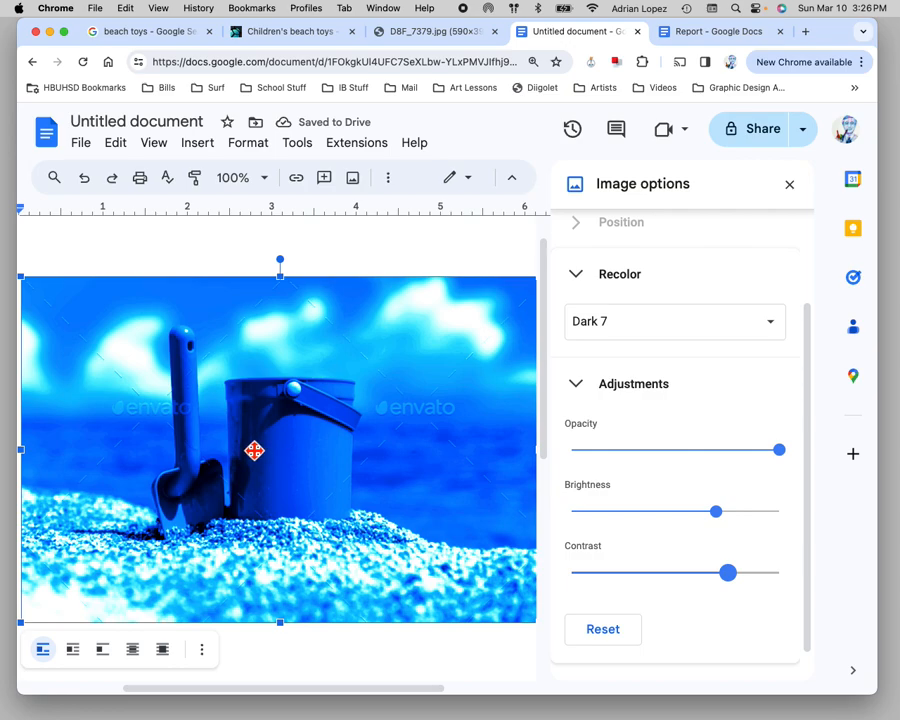
Step: Return to the Report document, brighten the knit hat photo moderately and lower its contrast somewhat from the maximum
click(724, 36)
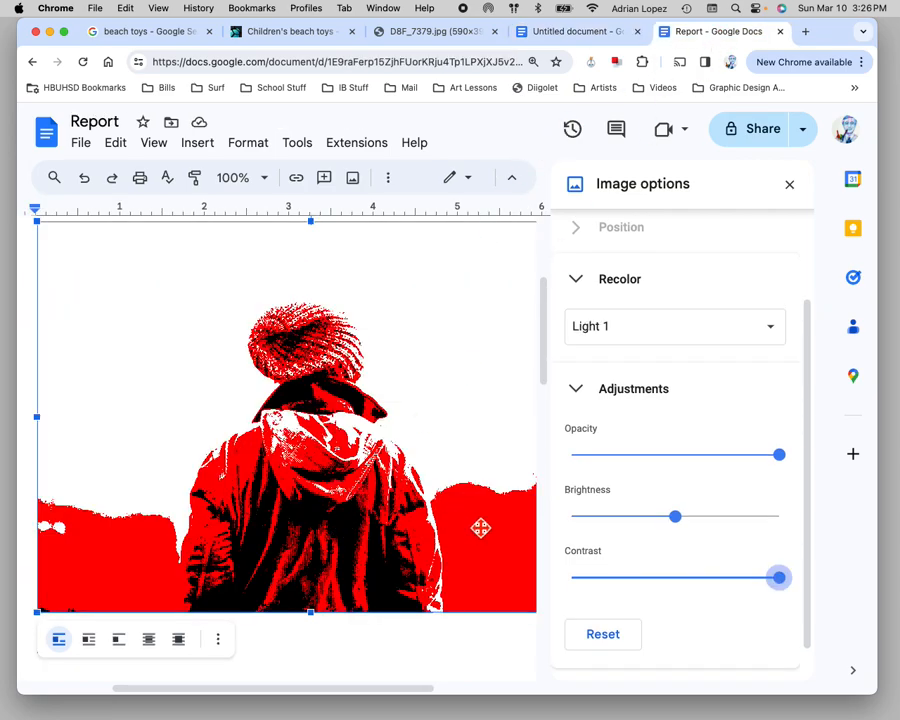
drag(684, 519, 717, 530)
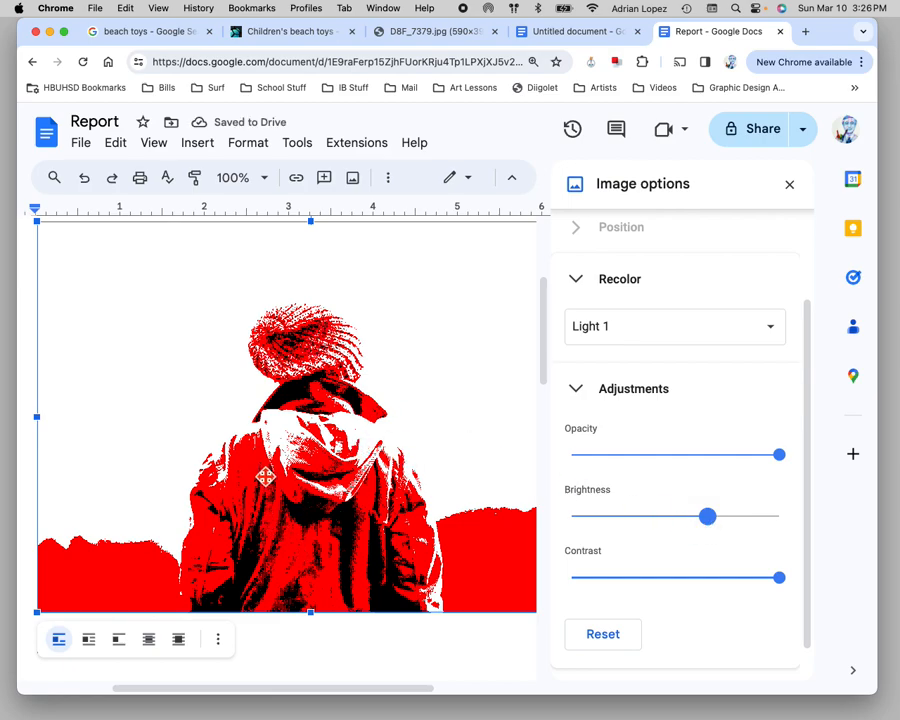
drag(780, 586, 750, 592)
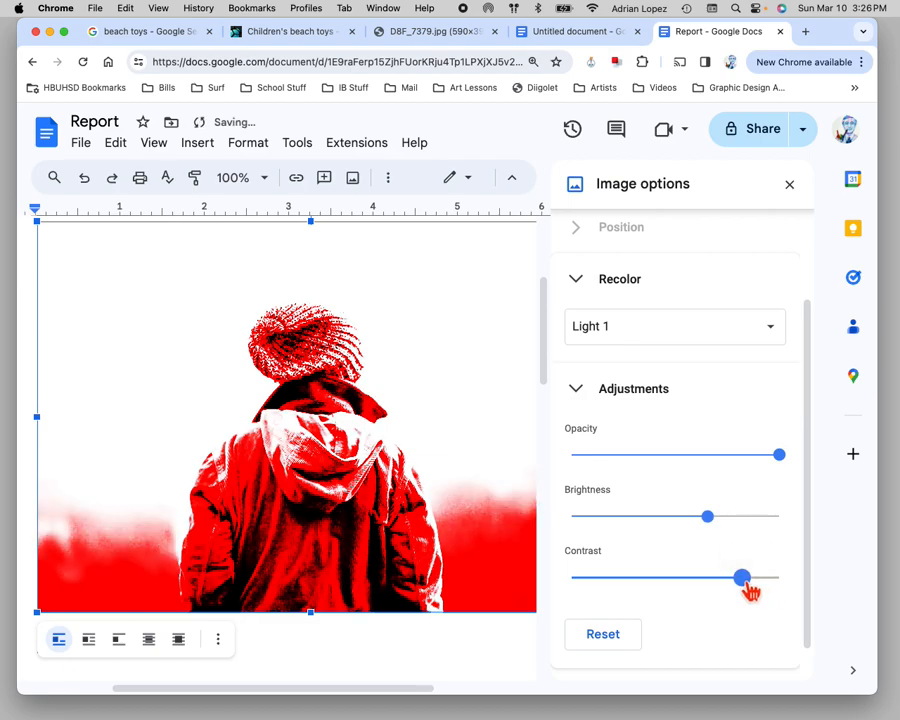